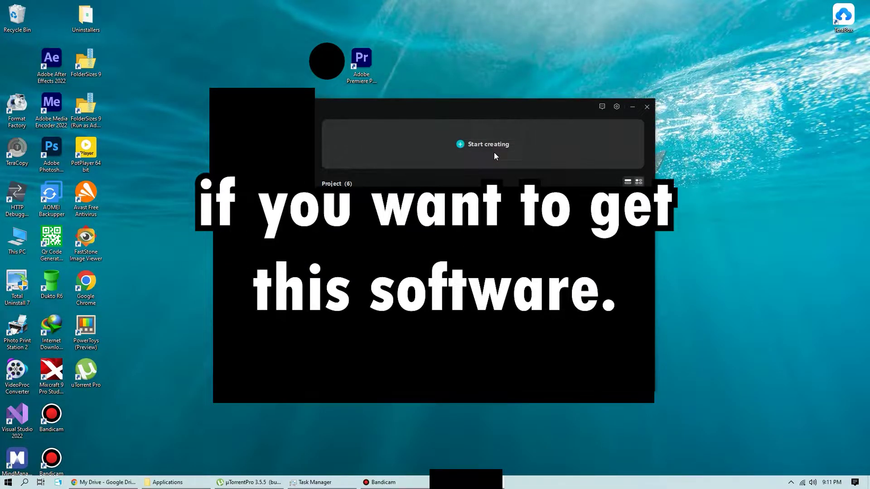
# - Start a new, empty project from the CapCut home window
pyautogui.click(495, 154)
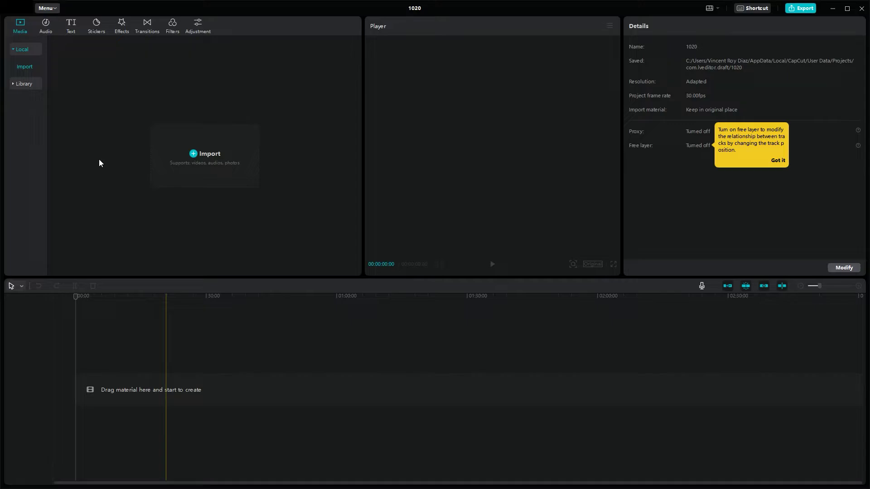
# - Add a Default text clip and retype it as 'This is how you create text to speech free forever.'
pyautogui.click(71, 30)
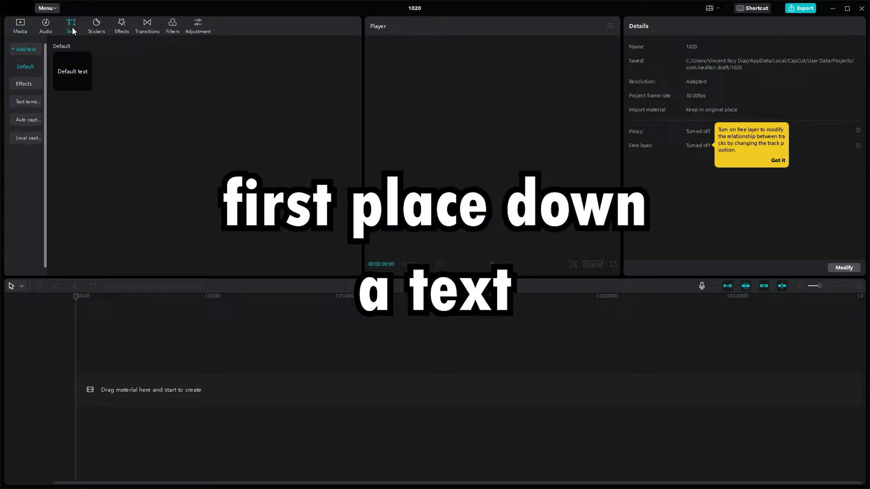
pyautogui.click(86, 84)
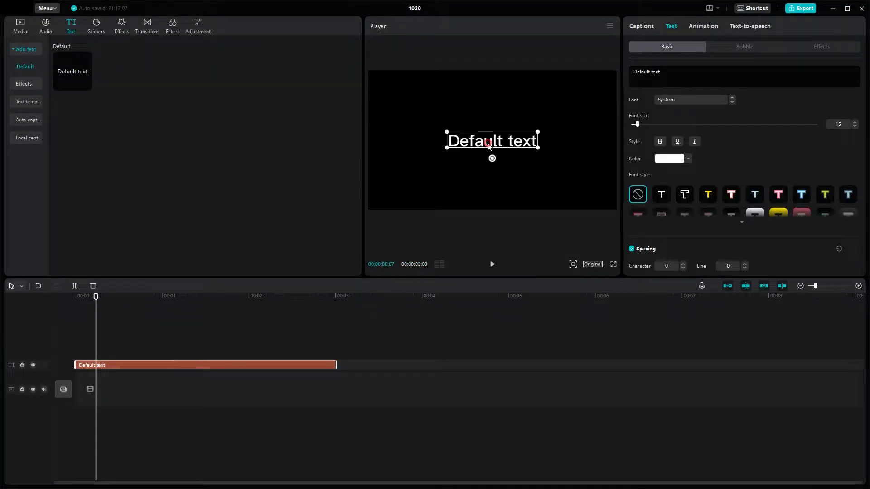
pyautogui.doubleClick(489, 143)
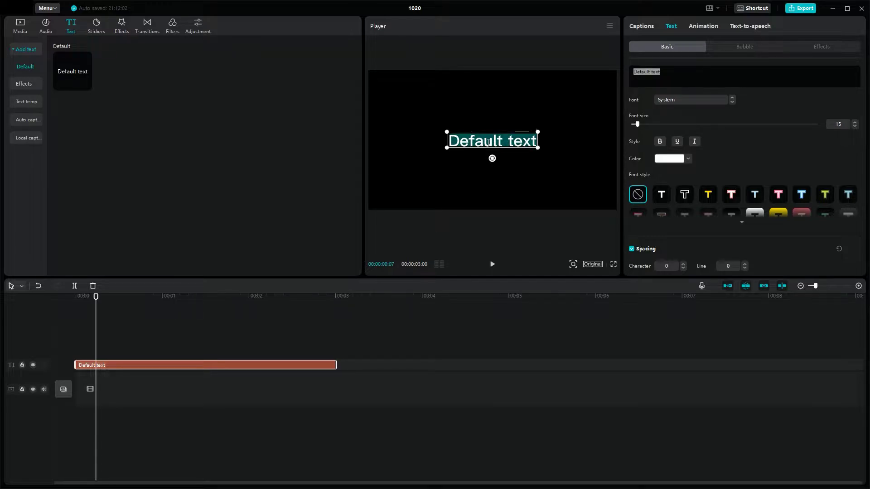
pyautogui.write('This is how y')
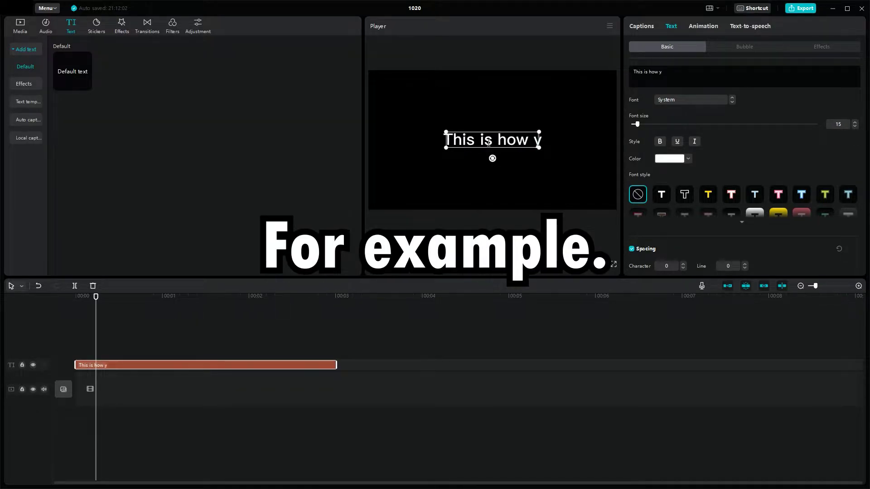
pyautogui.write('ou create text to speech free')
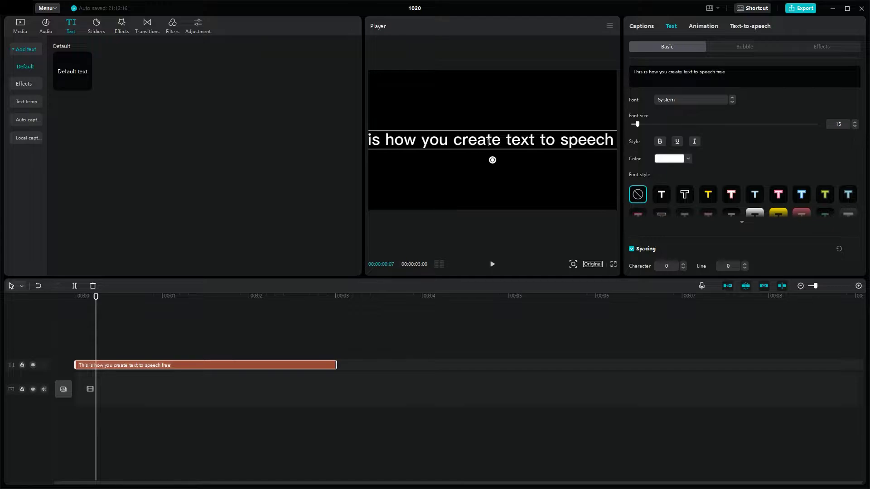
pyautogui.write(' forever.')
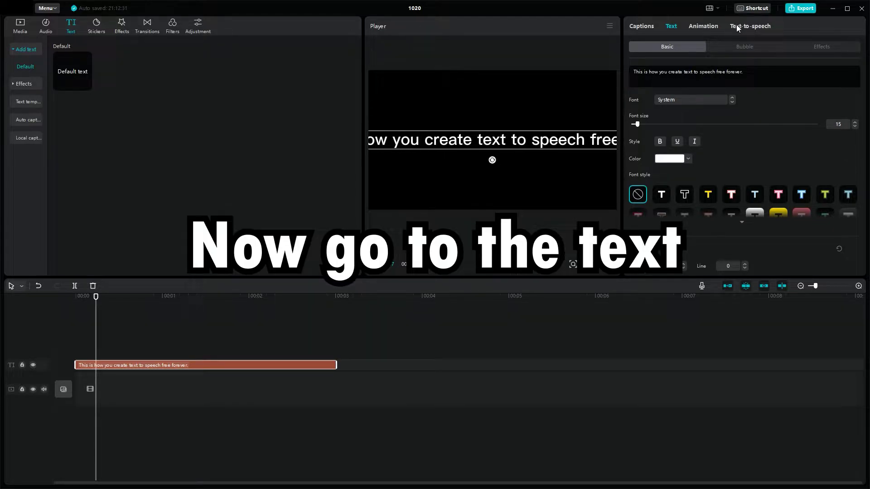
# - Preview voices, generate speech in the Adorable Girl voice, and play it from the start
pyautogui.click(749, 26)
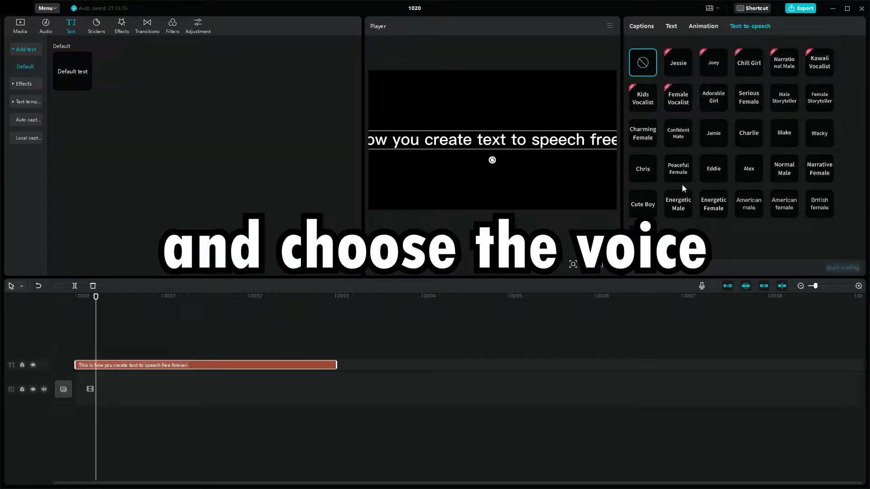
pyautogui.click(786, 101)
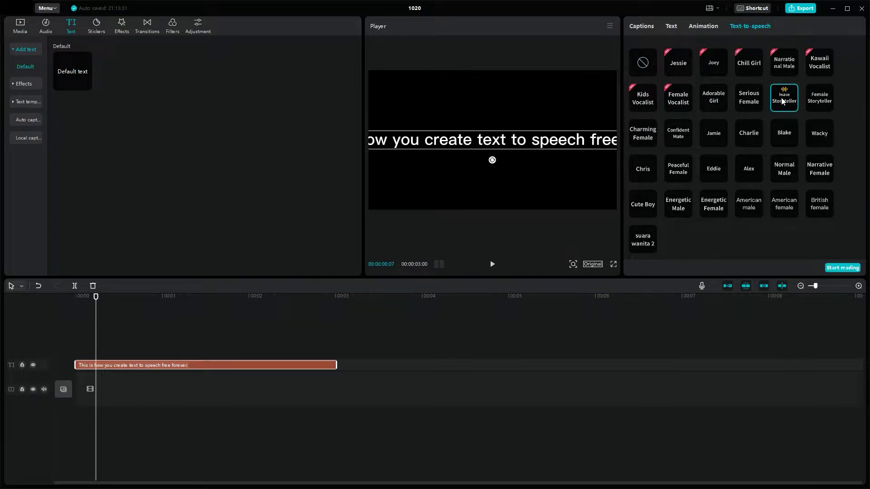
pyautogui.click(750, 99)
pyautogui.click(713, 97)
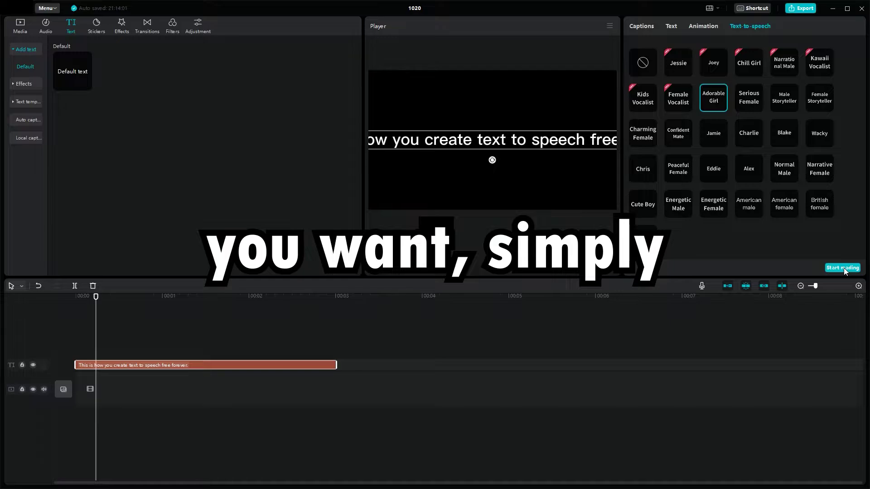
pyautogui.click(844, 267)
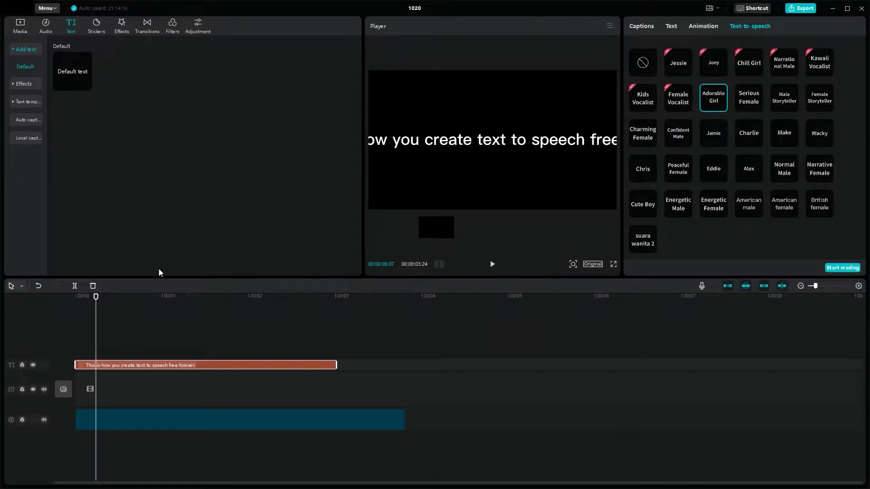
pyautogui.click(76, 297)
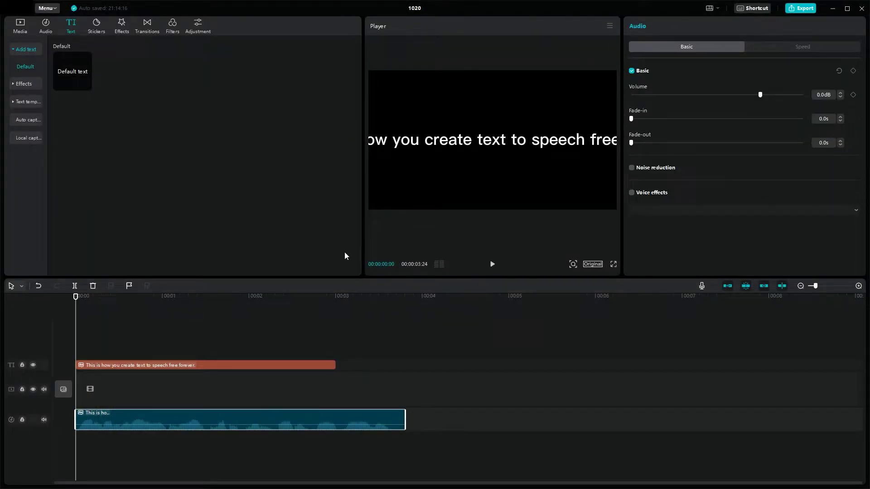
pyautogui.press('space')
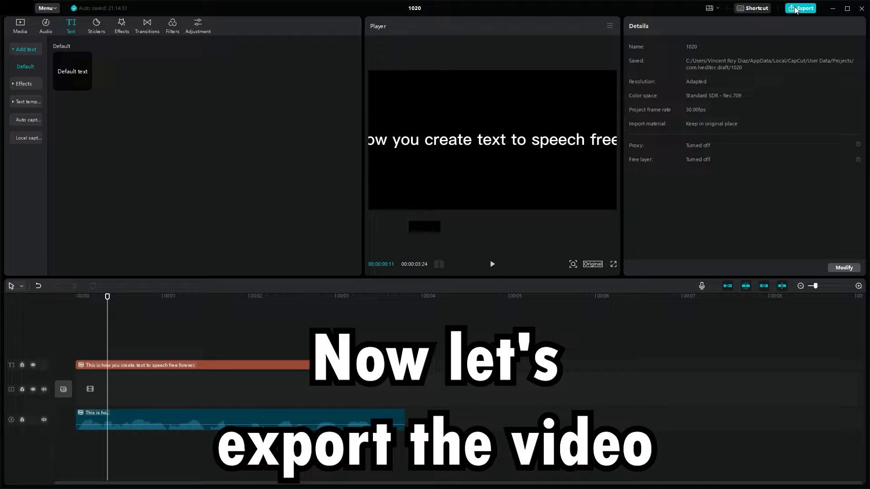
# - Export the project to the Desktop with the title 'Voice Exported'
pyautogui.click(800, 8)
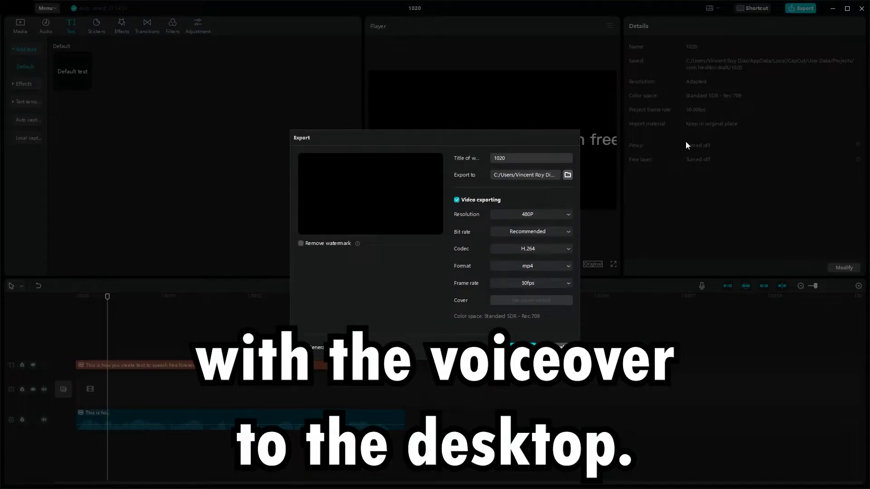
pyautogui.click(568, 175)
pyautogui.click(640, 358)
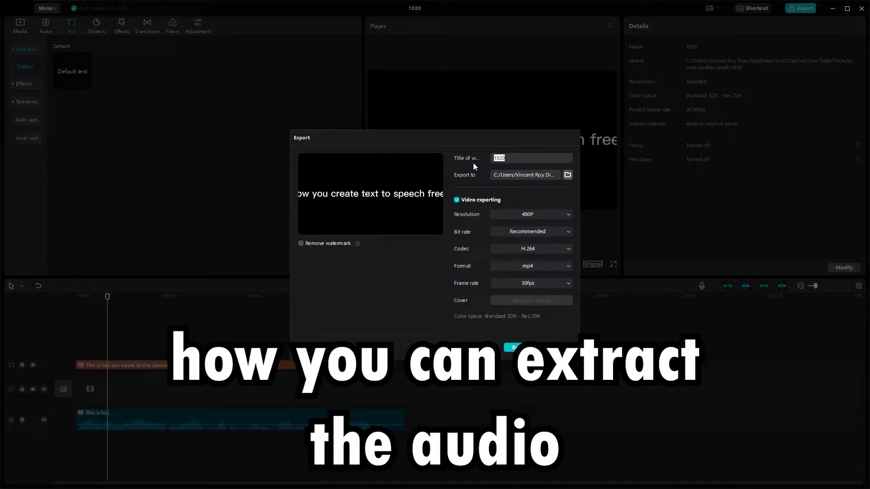
pyautogui.write('Voice Export')
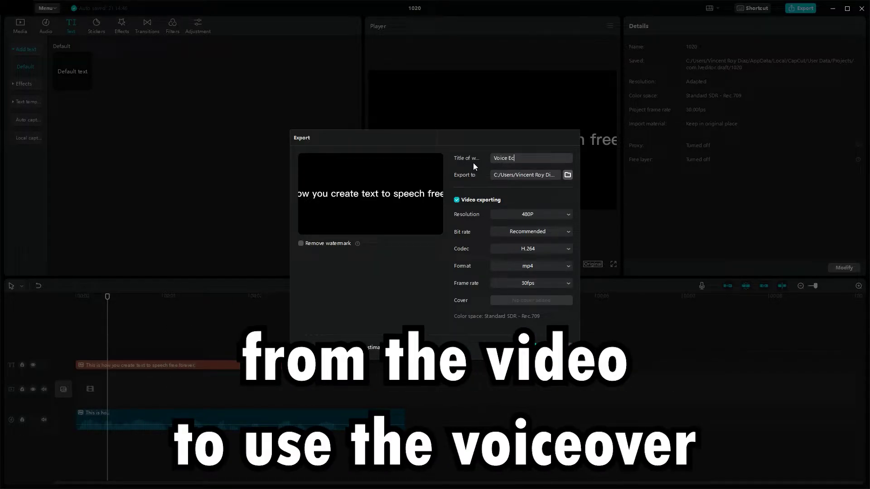
pyautogui.write('ed')
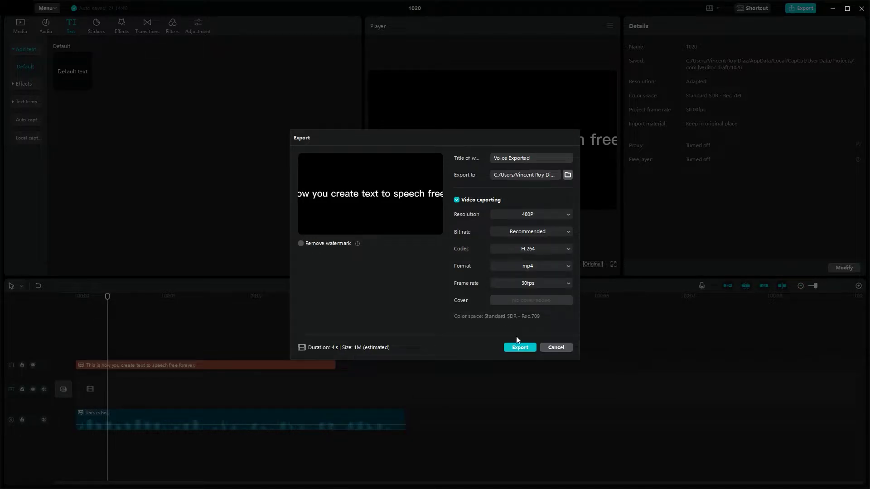
pyautogui.click(519, 348)
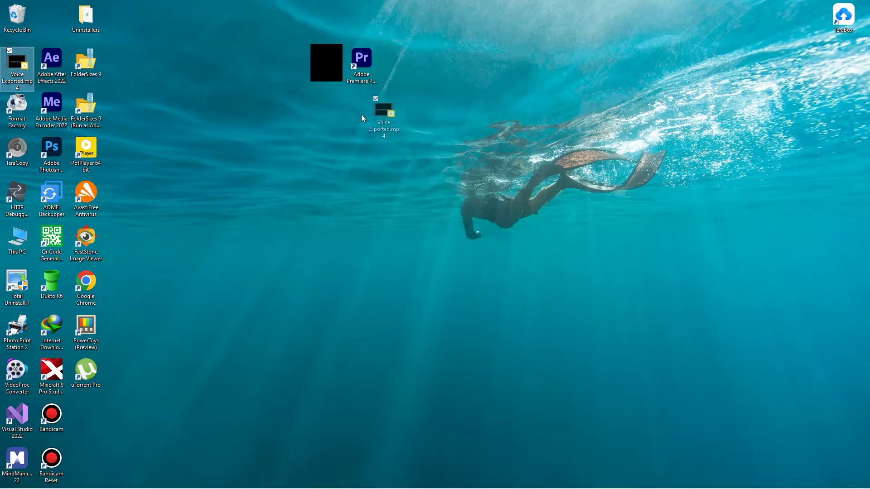
# - Play Voice Exported.mp4 in PotPlayer, close it, and rearrange the desktop icons
pyautogui.click(362, 116)
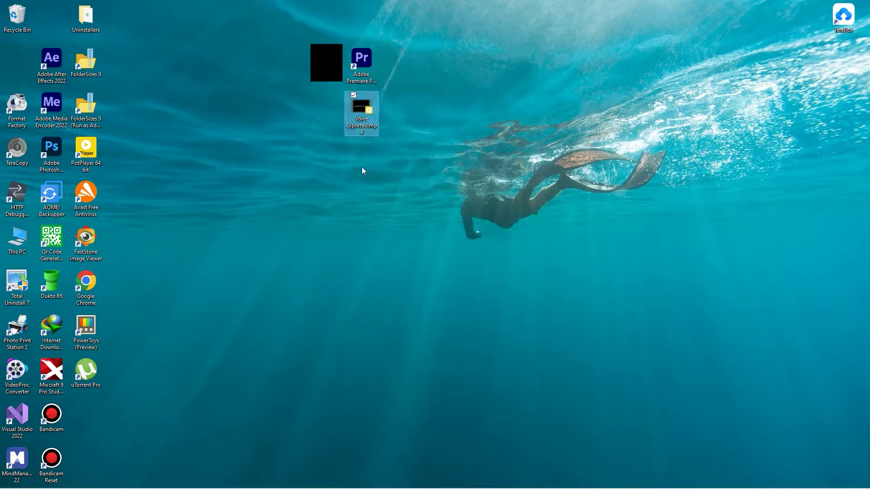
pyautogui.doubleClick(362, 111)
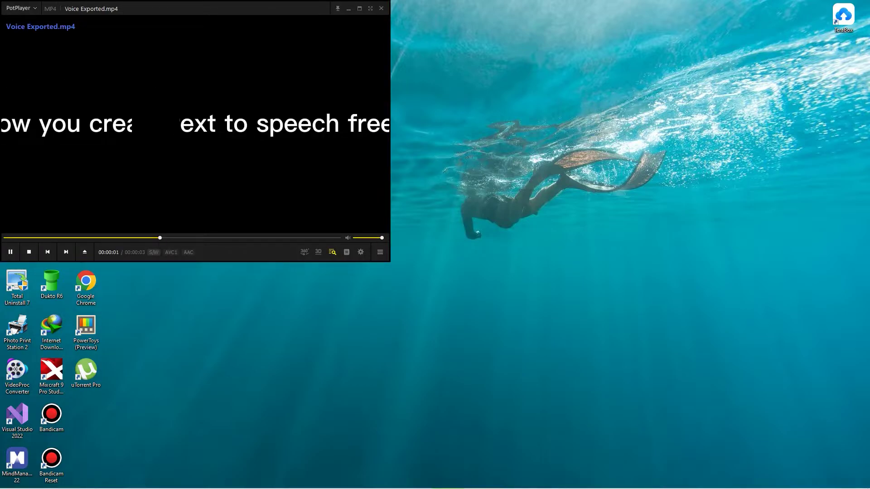
pyautogui.click(381, 8)
pyautogui.moveTo(360, 108); pyautogui.dragTo(295, 169)
pyautogui.moveTo(362, 60); pyautogui.dragTo(392, 172)
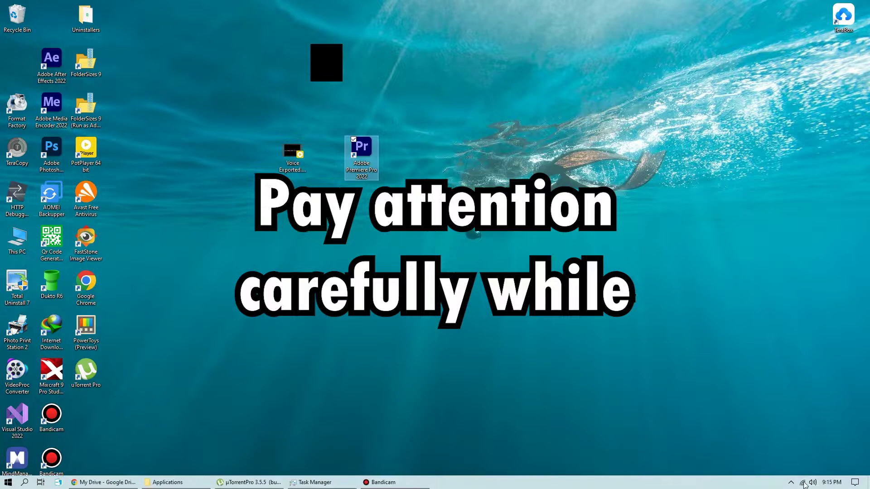
# - Disconnect from the Wi-Fi network and launch Adobe Premiere Pro 2022 from the desktop
pyautogui.click(805, 483)
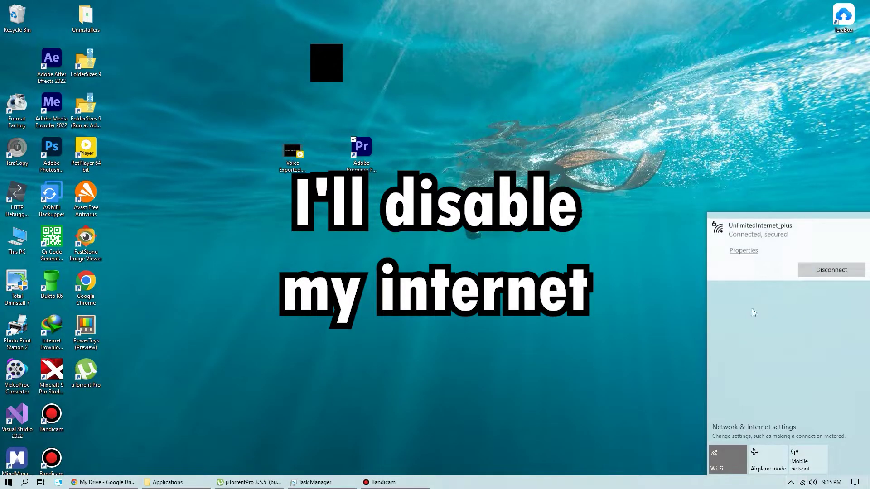
pyautogui.click(822, 270)
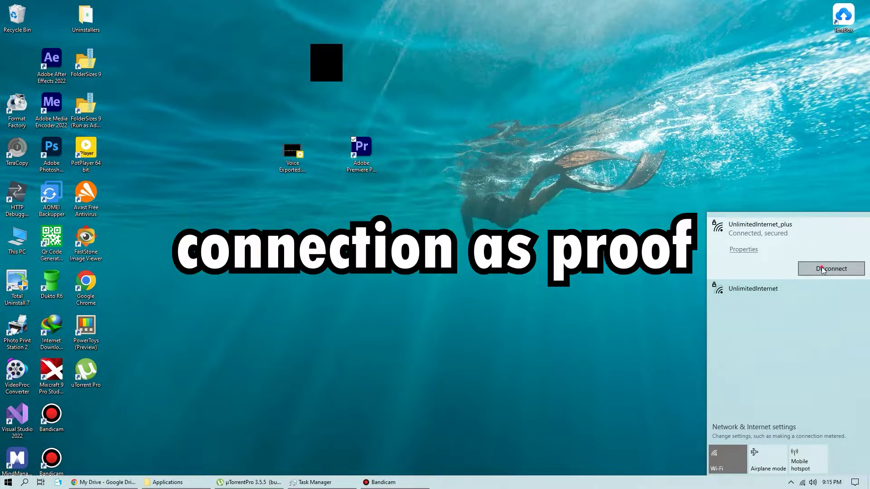
pyautogui.click(641, 324)
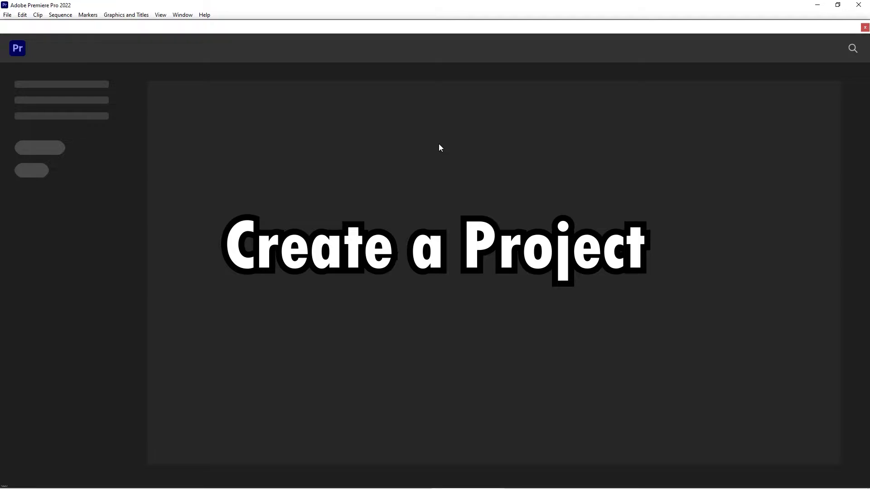
# - Create a new project, drag Voice Exported.mp4 onto the timeline, maximize, and zoom in
pyautogui.click(39, 86)
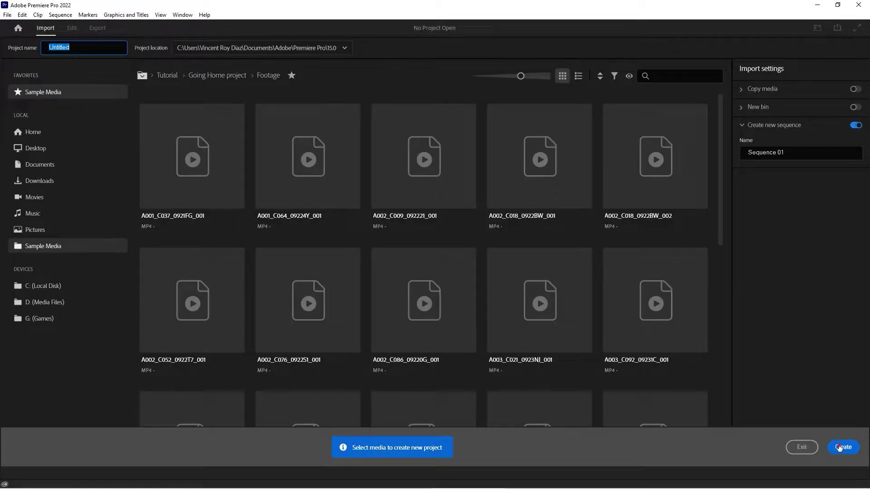
pyautogui.click(843, 448)
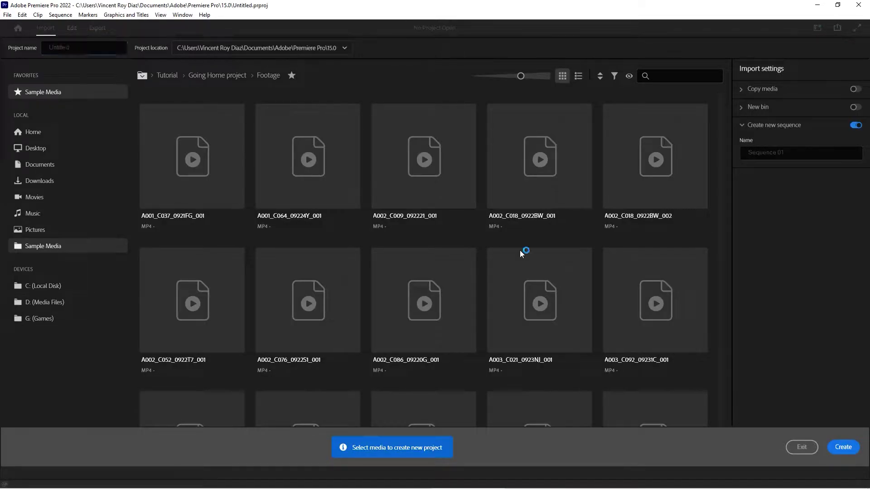
pyautogui.moveTo(224, 7); pyautogui.dragTo(607, 14)
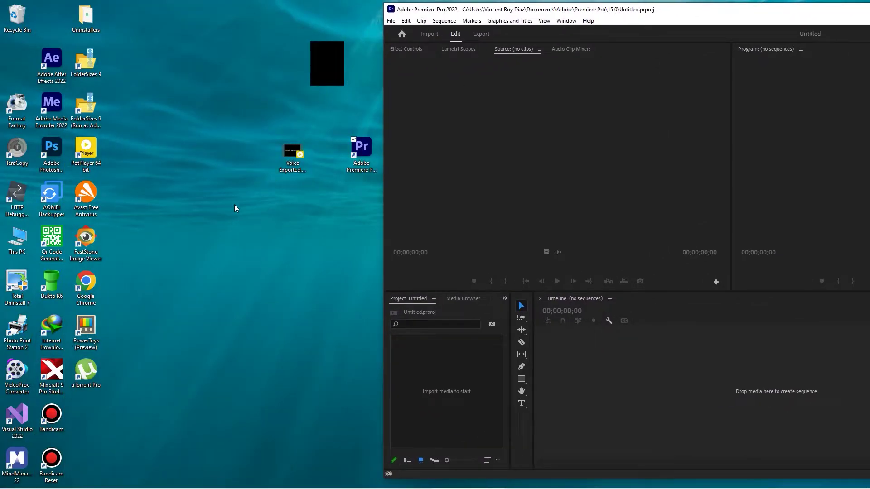
pyautogui.click(292, 152)
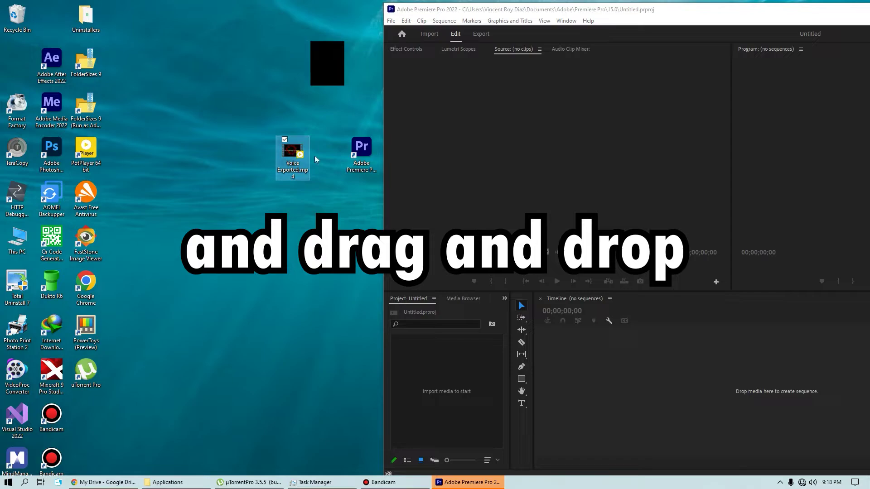
pyautogui.moveTo(293, 154); pyautogui.dragTo(545, 381)
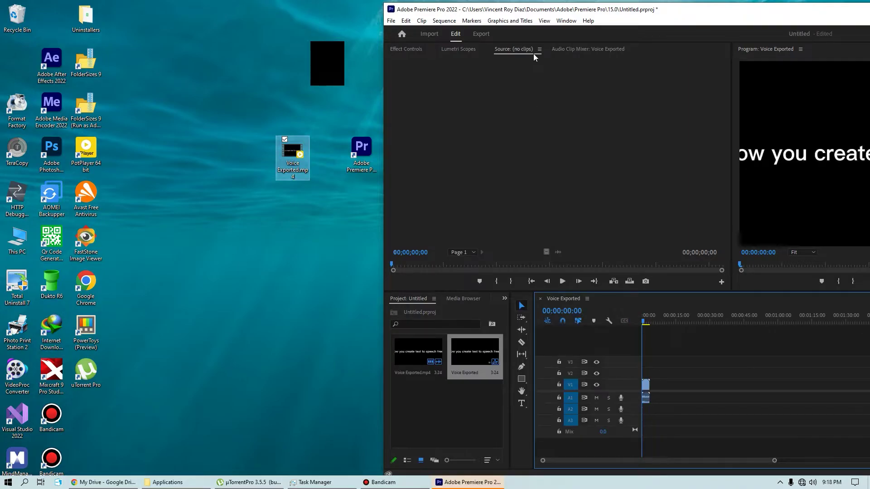
pyautogui.doubleClick(559, 9)
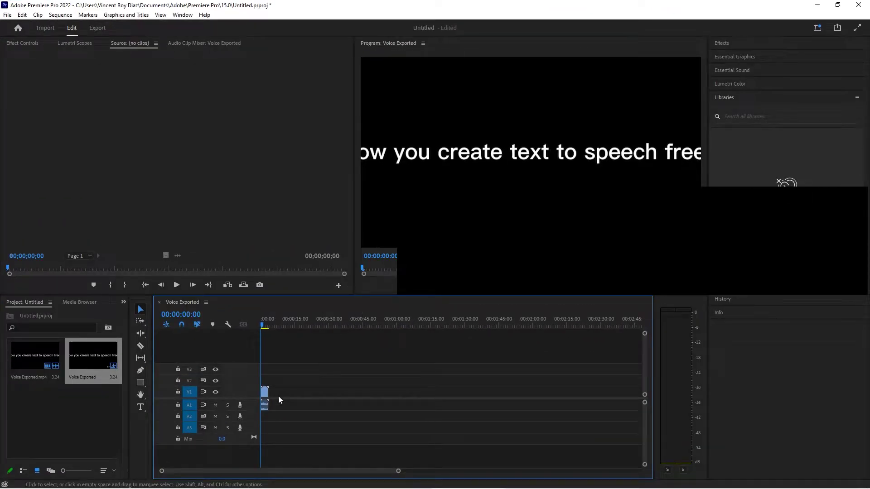
pyautogui.moveTo(399, 472); pyautogui.dragTo(302, 469)
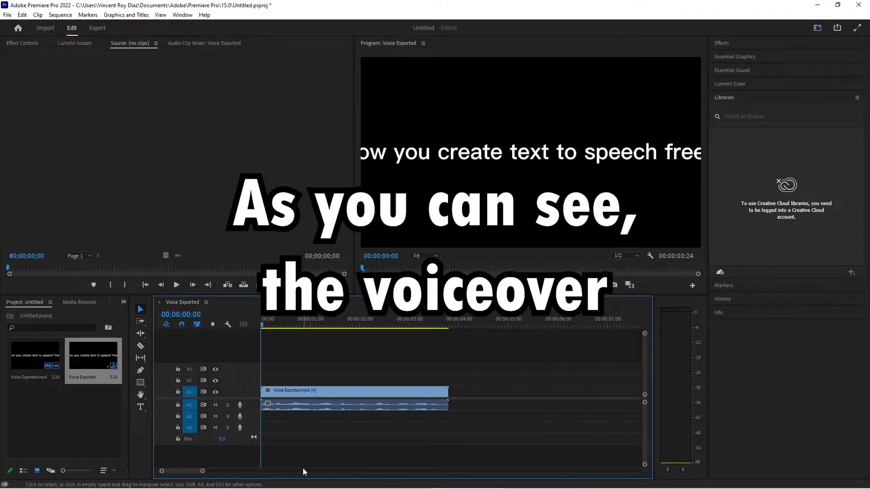
# - Unlink the clip, clear the V1 video portion, and play the remaining voiceover audio
pyautogui.rightClick(325, 393)
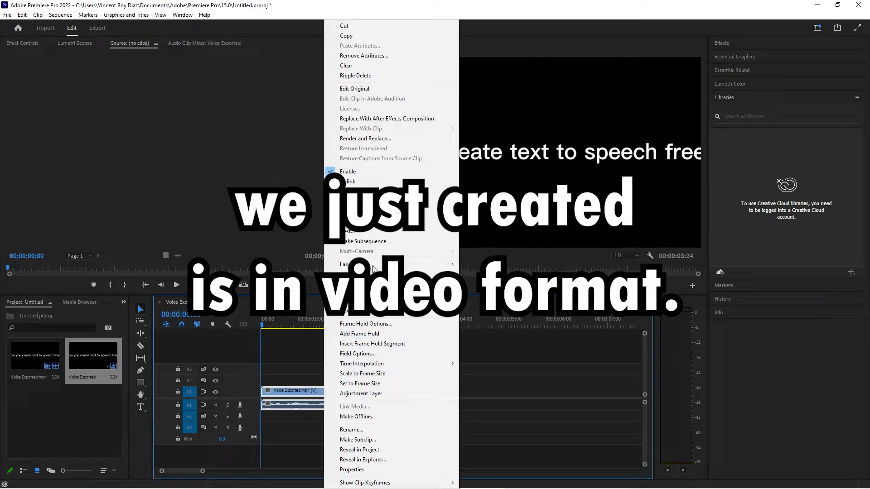
pyautogui.click(358, 181)
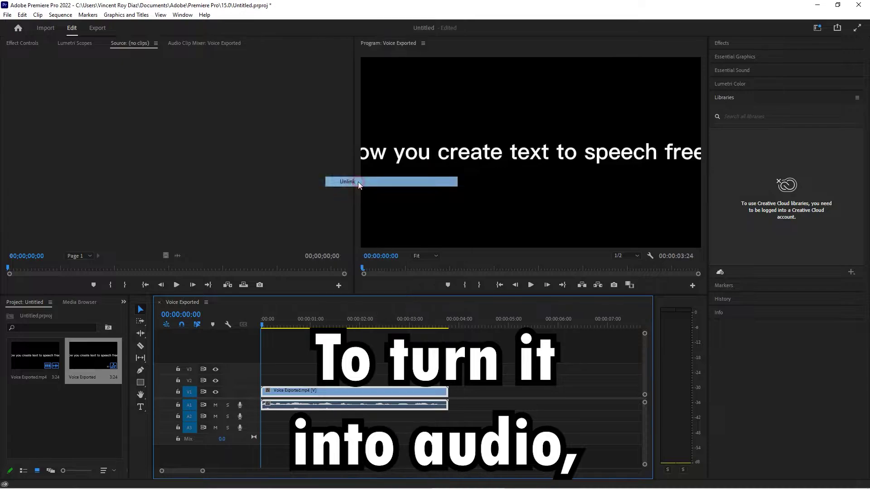
pyautogui.rightClick(345, 388)
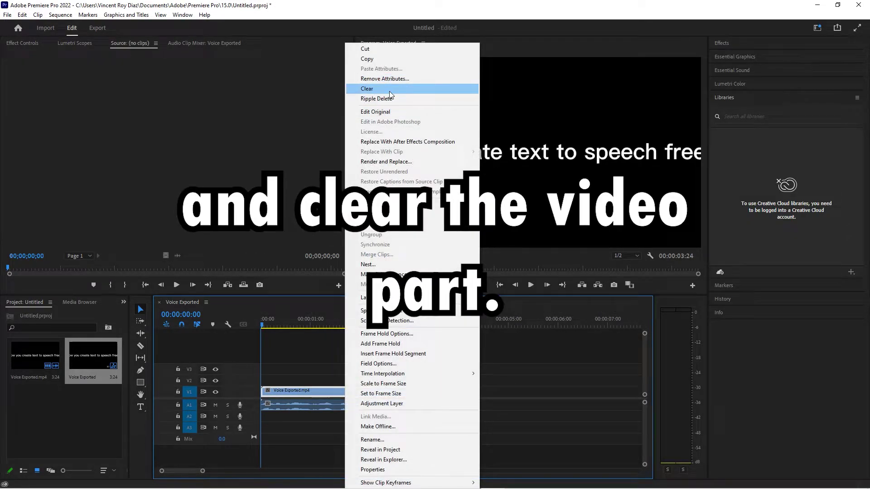
pyautogui.click(386, 90)
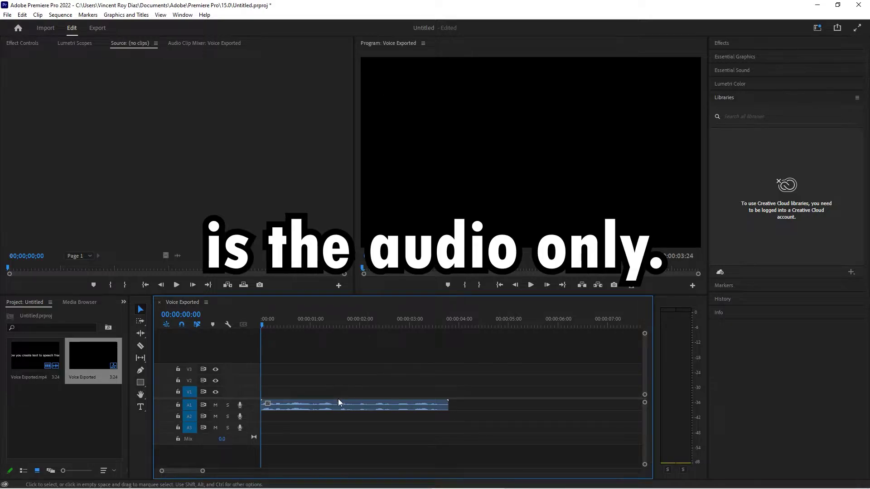
pyautogui.click(531, 285)
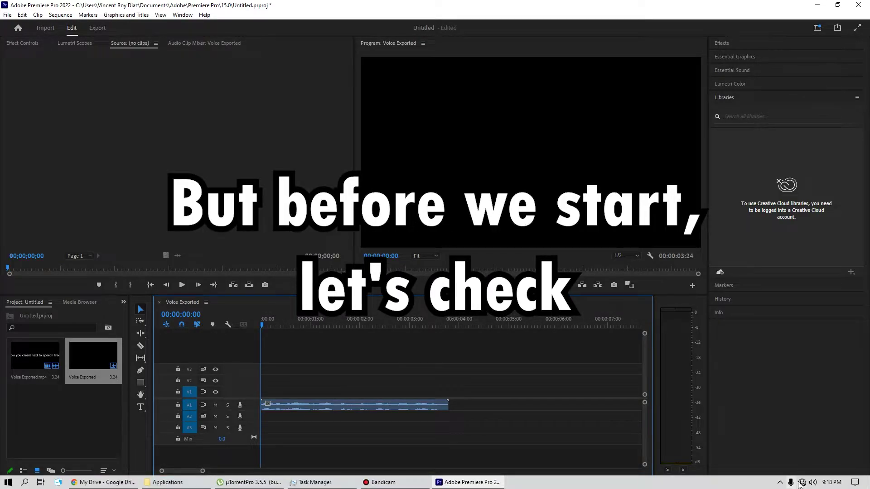
# - Check the network status in the tray and select the audio clip
pyautogui.click(801, 483)
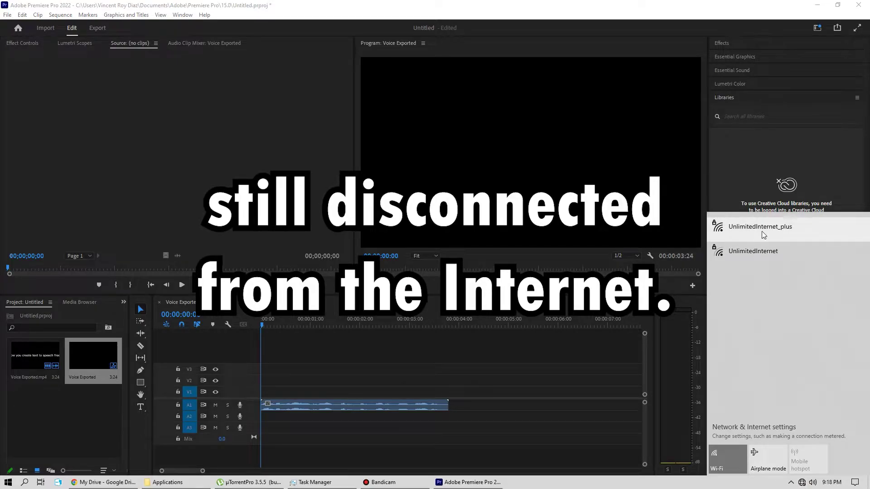
pyautogui.click(802, 483)
pyautogui.click(354, 407)
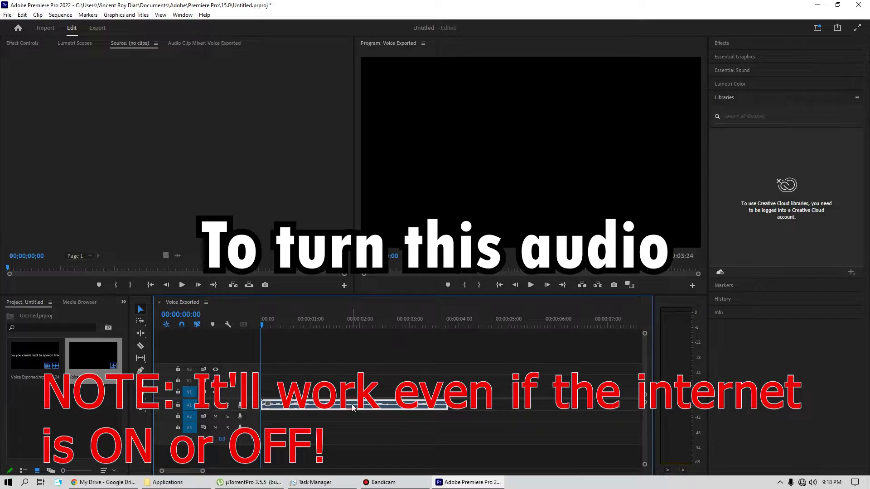
# - Show the Window > Text panel on its Transcript tab
pyautogui.click(181, 15)
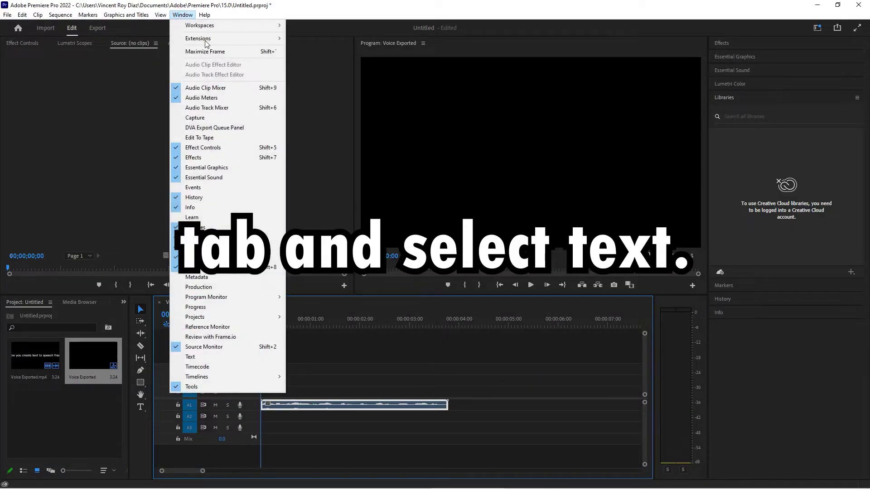
pyautogui.click(203, 357)
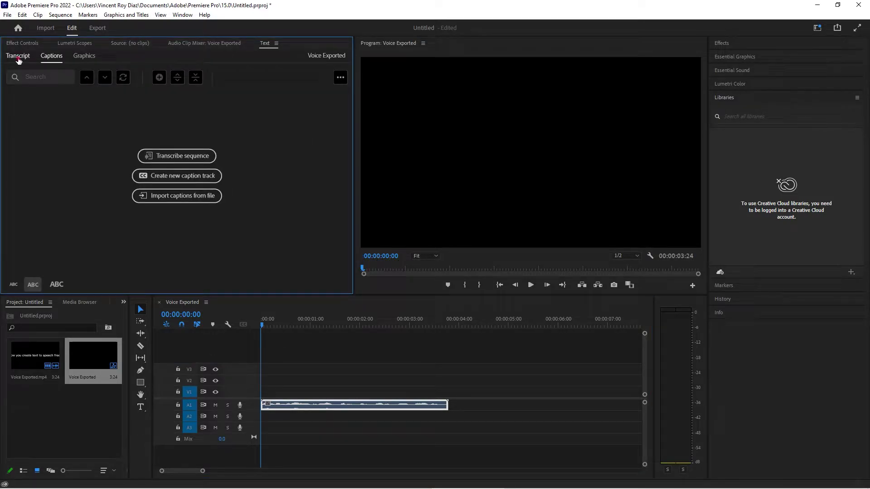
pyautogui.click(18, 60)
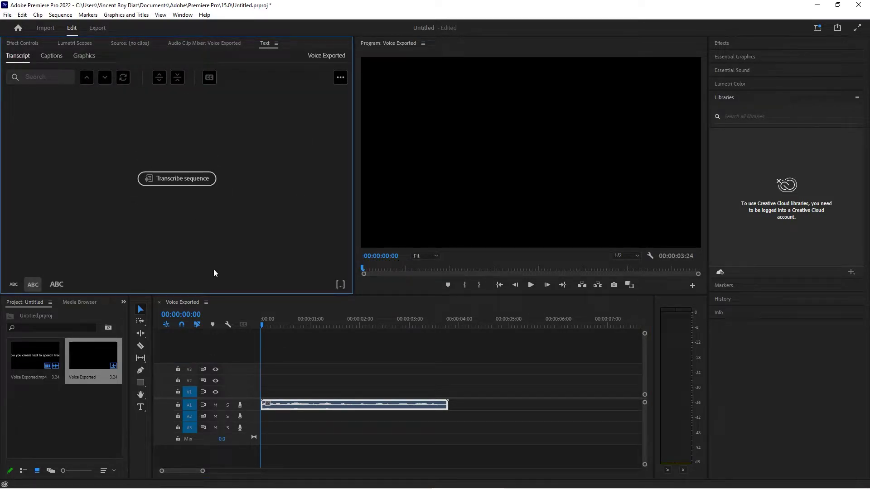
# - Transcribe the A1 audio clip and play the sequence to check the transcript line
pyautogui.click(305, 408)
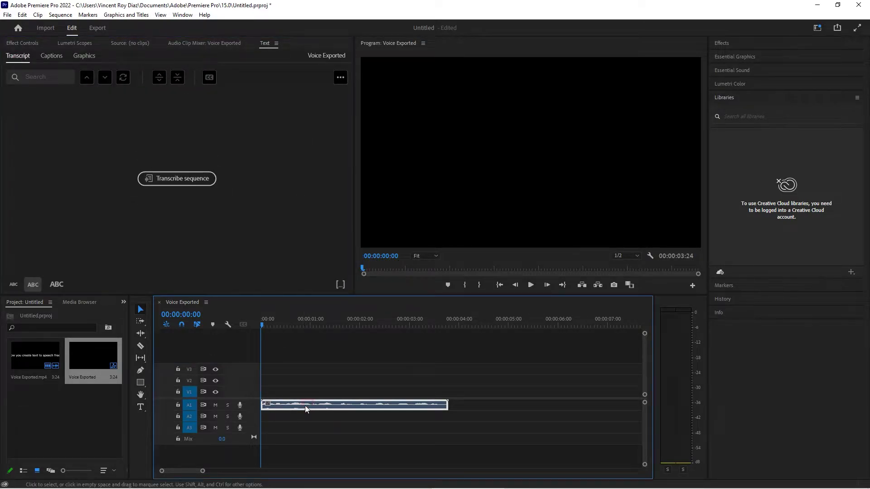
pyautogui.click(184, 179)
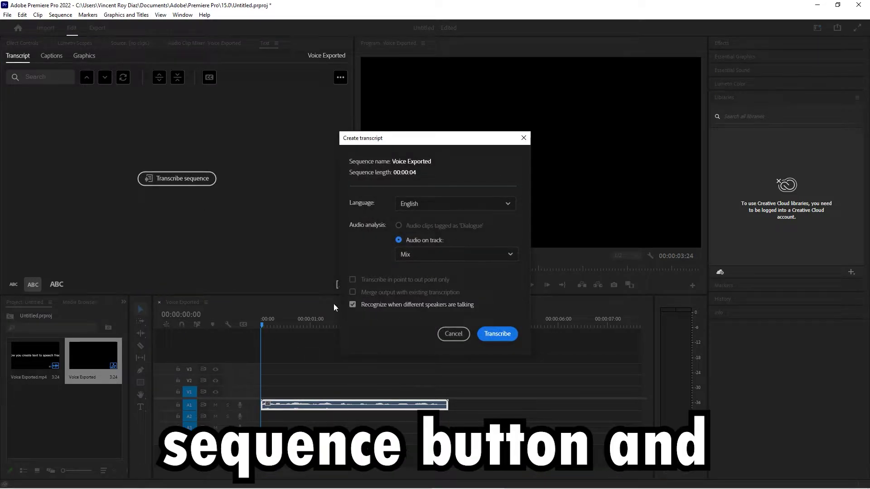
pyautogui.click(491, 335)
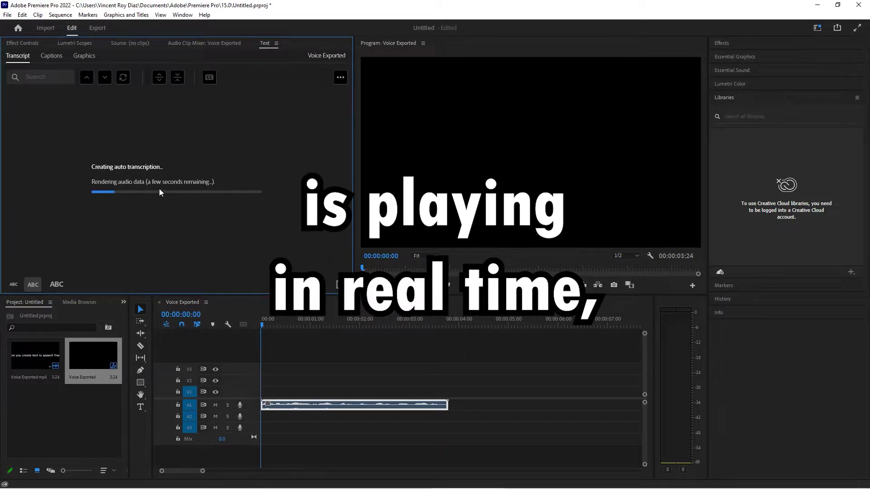
pyautogui.moveTo(802, 485)
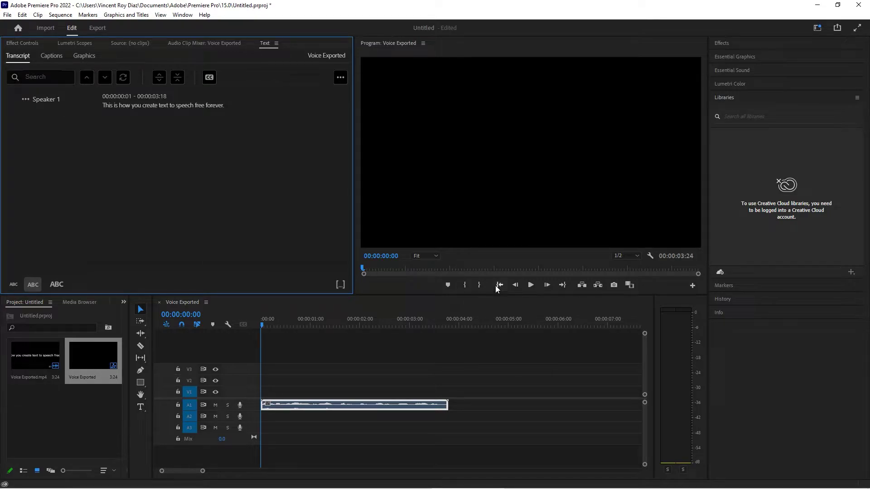
pyautogui.click(530, 285)
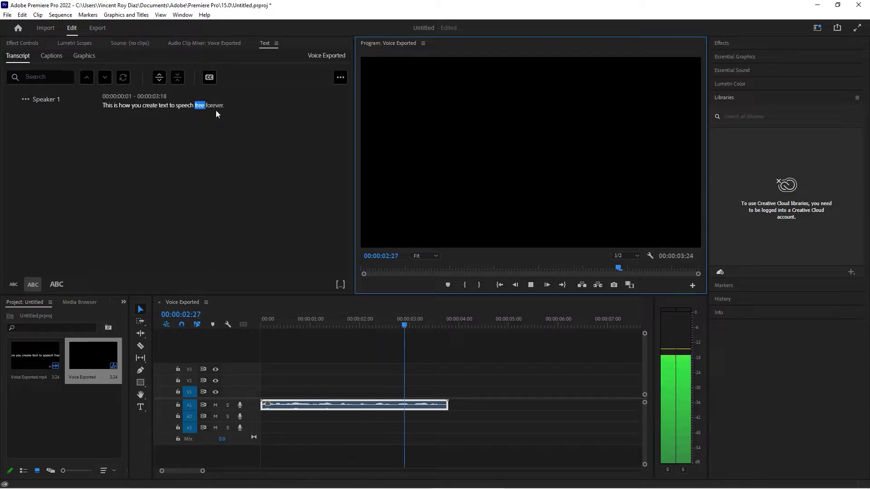
pyautogui.click(241, 130)
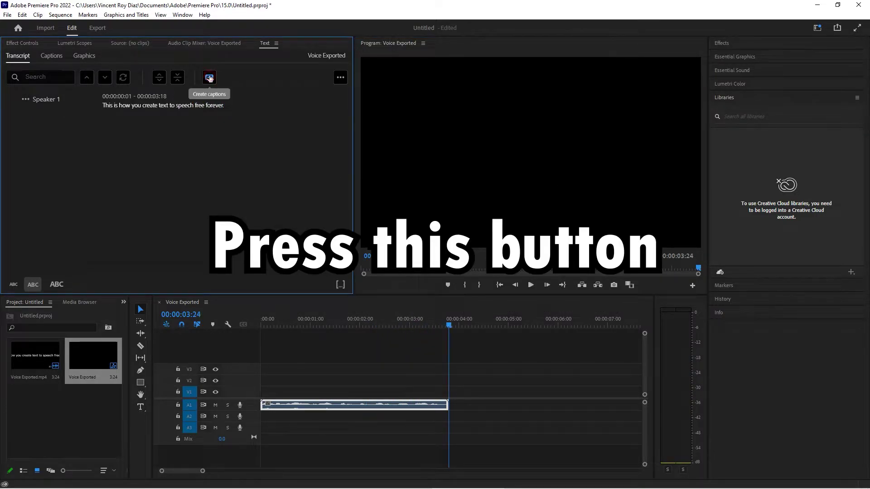
# - Generate captions 'This is', 'how you', 'create text to', 'speech free forever.' with reduced length and duration
pyautogui.click(209, 77)
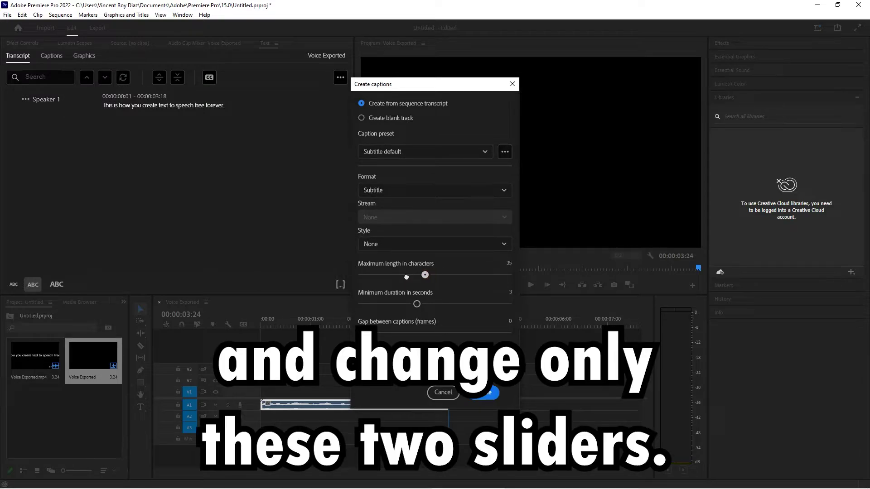
pyautogui.moveTo(383, 275); pyautogui.dragTo(377, 275)
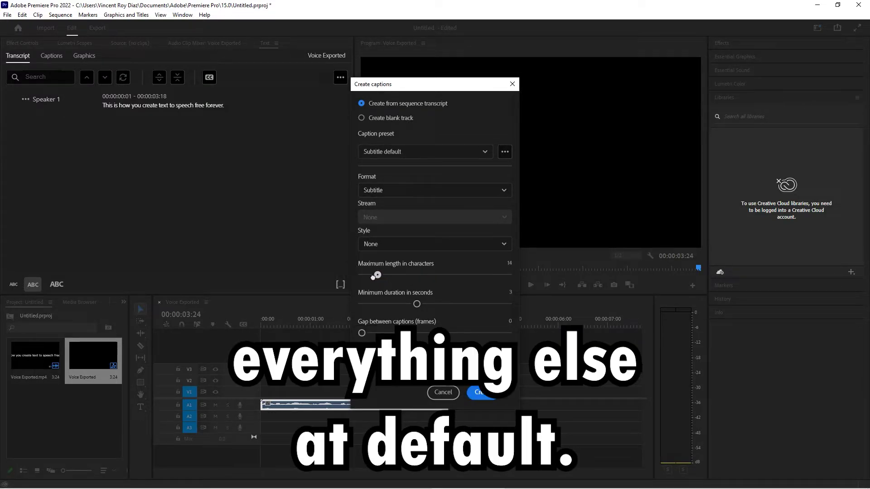
pyautogui.moveTo(367, 305); pyautogui.dragTo(362, 304)
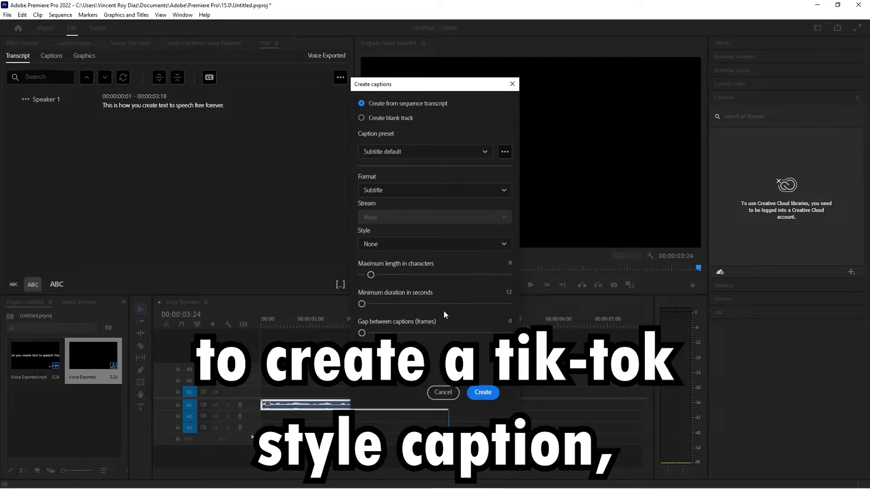
pyautogui.click(484, 392)
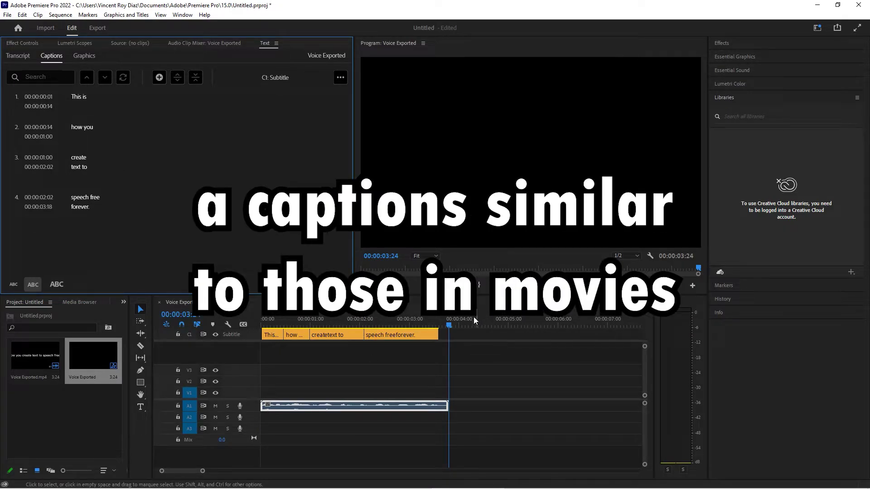
# - Review the sequence end and select all four caption clips for styling
pyautogui.moveTo(449, 326); pyautogui.dragTo(431, 327)
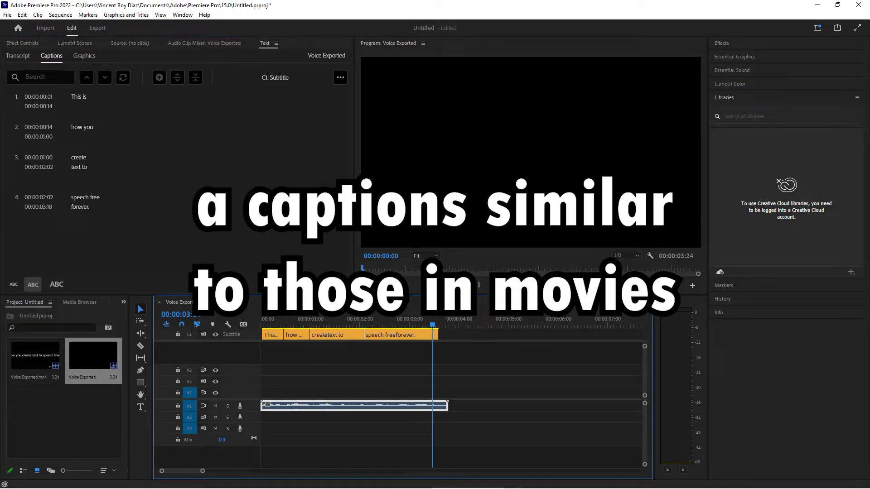
pyautogui.click(531, 284)
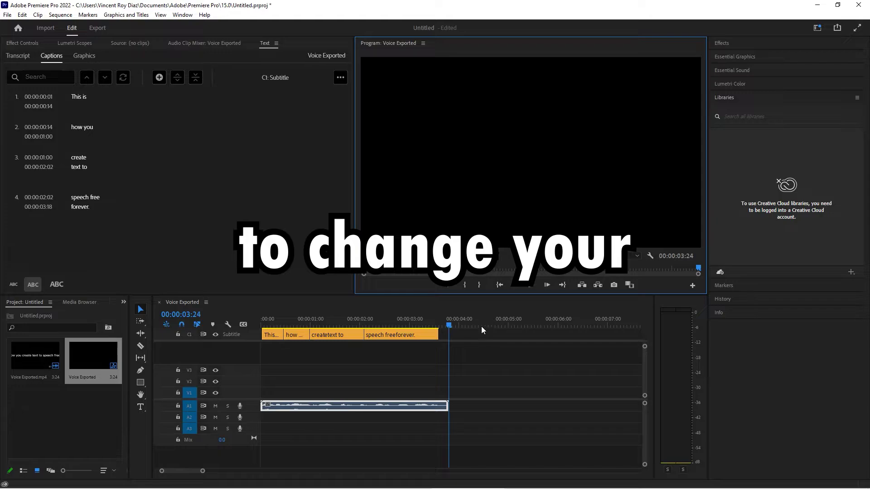
pyautogui.moveTo(482, 330); pyautogui.dragTo(248, 343)
pyautogui.click(735, 56)
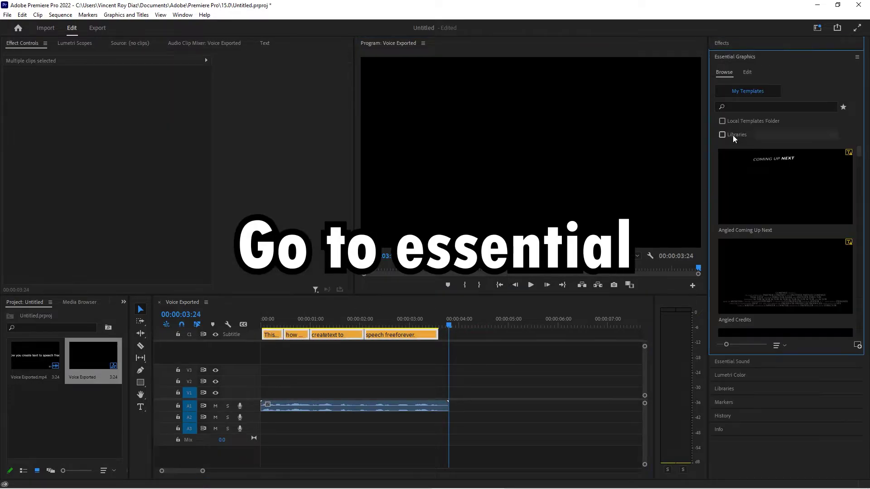
pyautogui.click(747, 73)
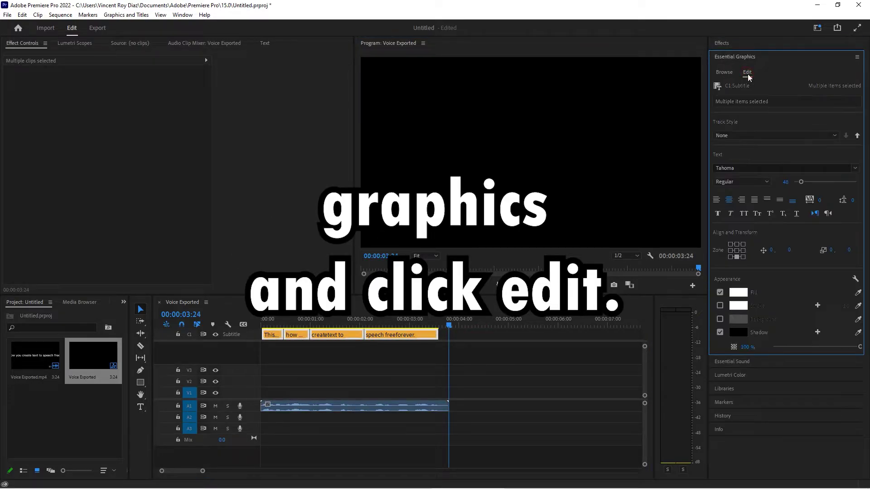
# - Centre the captions, enlarge the text from 48 to 130, and apply a black stroke
pyautogui.click(405, 321)
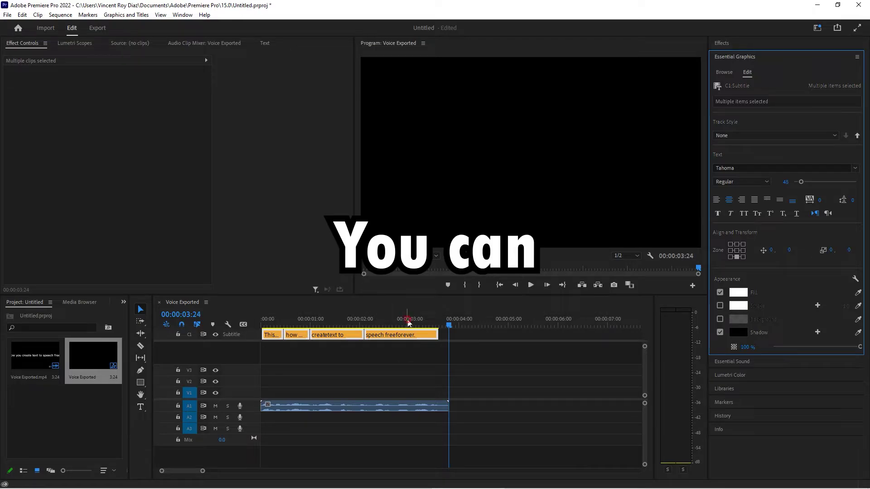
pyautogui.click(736, 251)
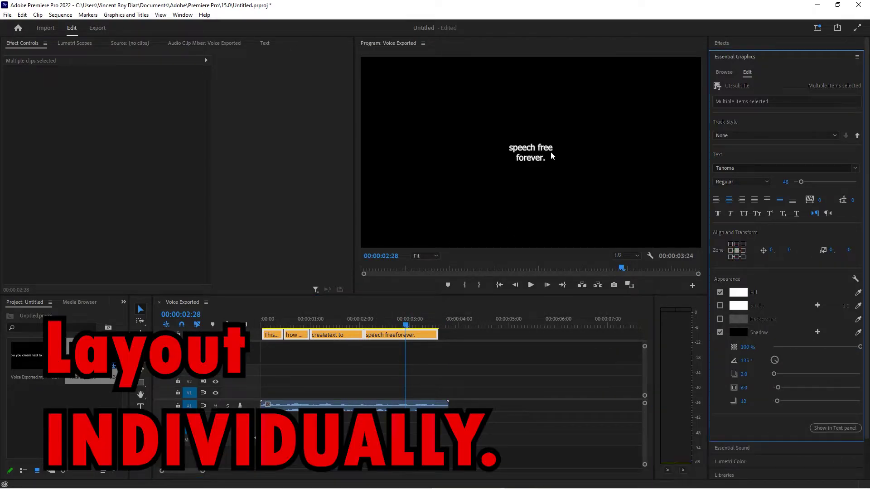
pyautogui.moveTo(802, 182); pyautogui.dragTo(815, 181)
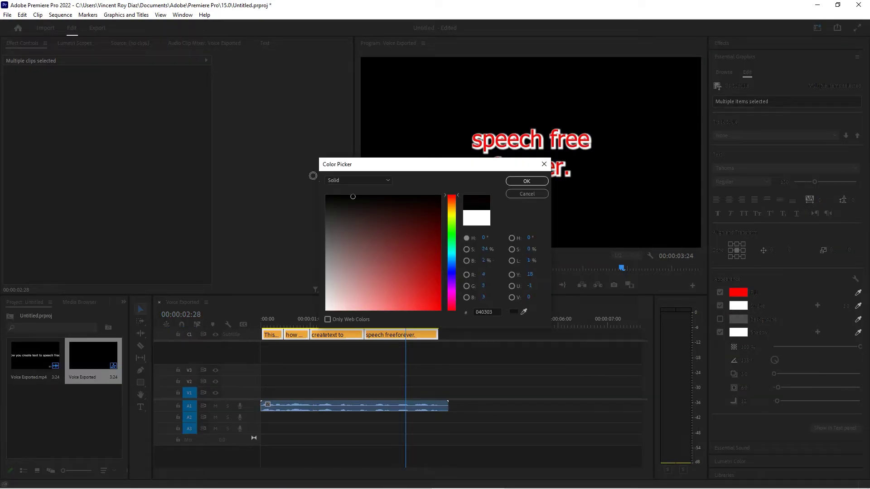
pyautogui.click(527, 181)
# - Play the sequence from the start to preview the styled captions
pyautogui.click(373, 326)
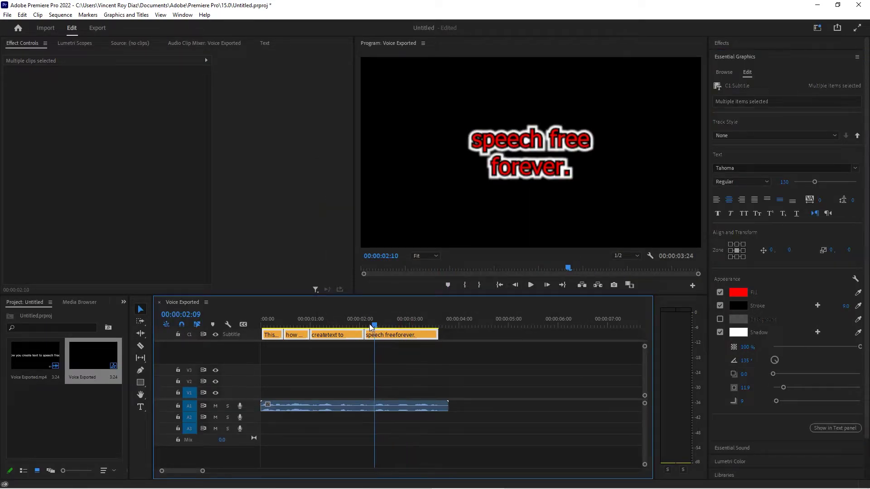
pyautogui.press('Home')
pyautogui.press('space')
pyautogui.press('Home')
pyautogui.click(531, 286)
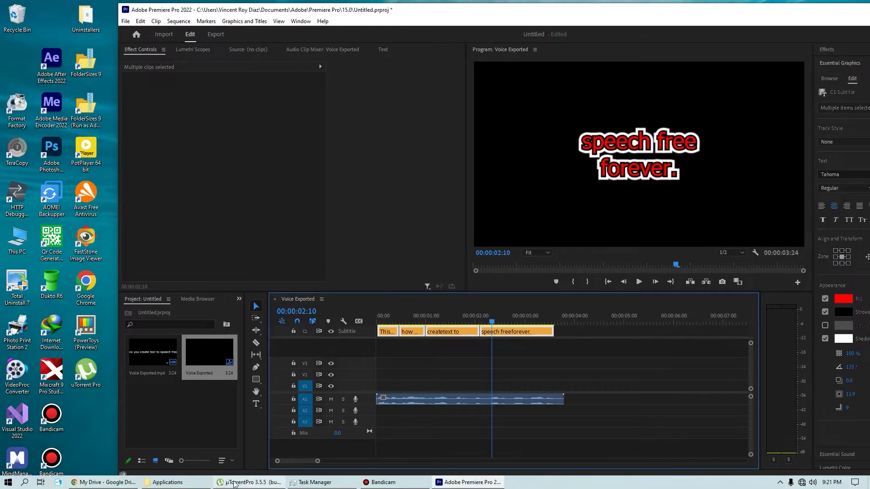
# - Place Video 5.mp4 on the first video track under the captions and preview it
pyautogui.click(227, 483)
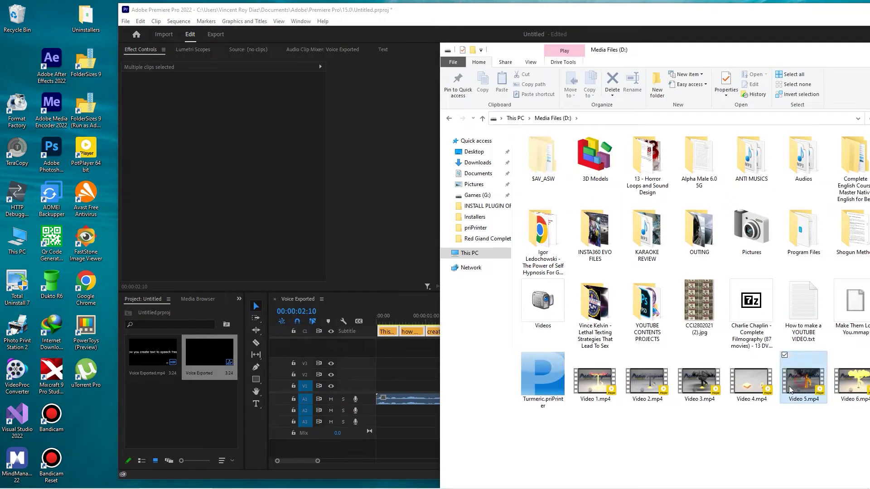
pyautogui.moveTo(802, 402); pyautogui.dragTo(429, 404)
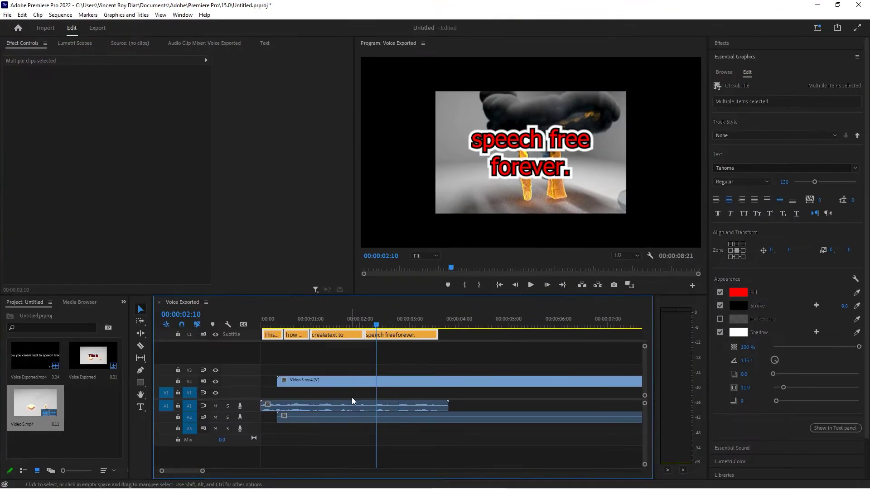
pyautogui.hotkey('ctrl', 'z')
pyautogui.hotkey('ctrl', 'z')
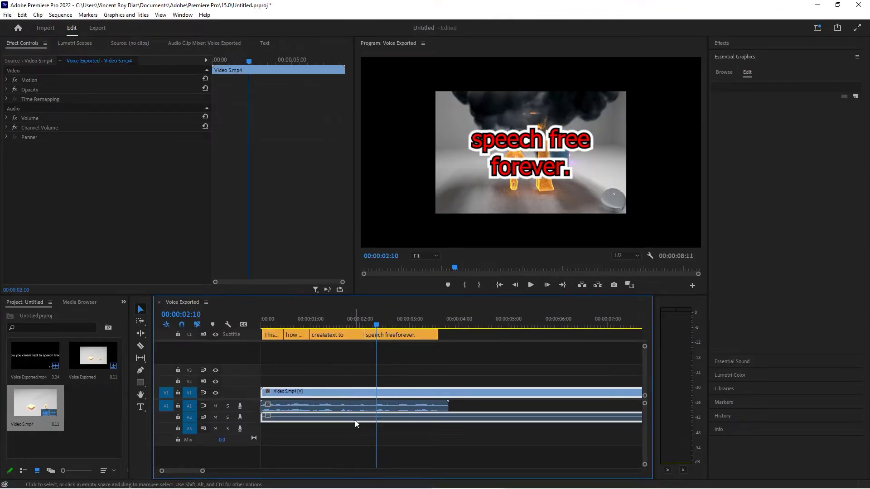
pyautogui.click(273, 326)
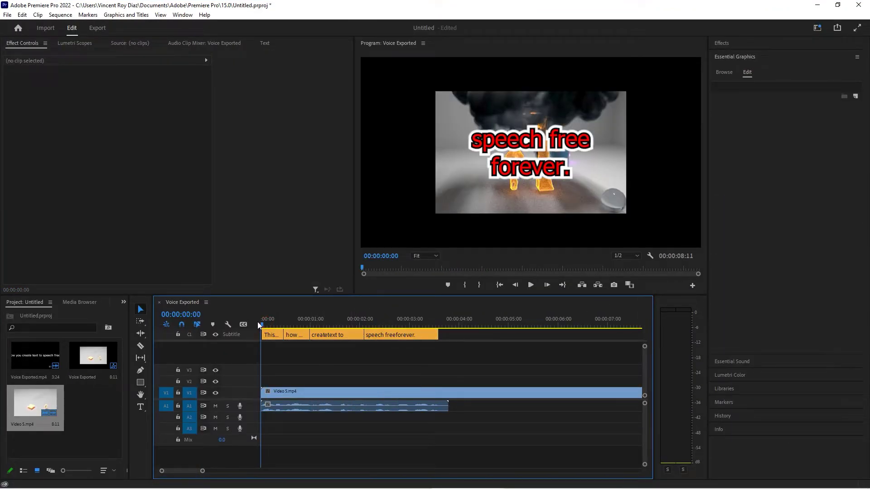
pyautogui.click(530, 285)
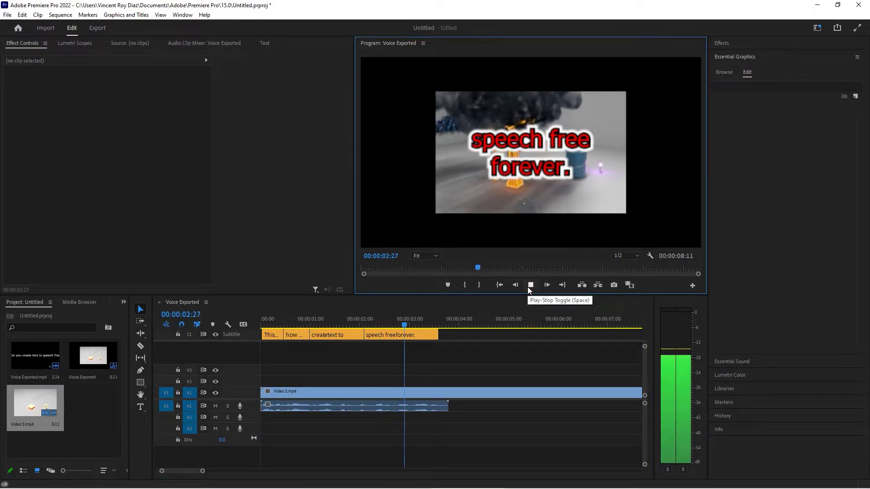
pyautogui.click(345, 392)
# - Scale Video 5.mp4 up to 183 and play the sequence to check it
pyautogui.click(7, 80)
pyautogui.moveTo(110, 99); pyautogui.dragTo(131, 99)
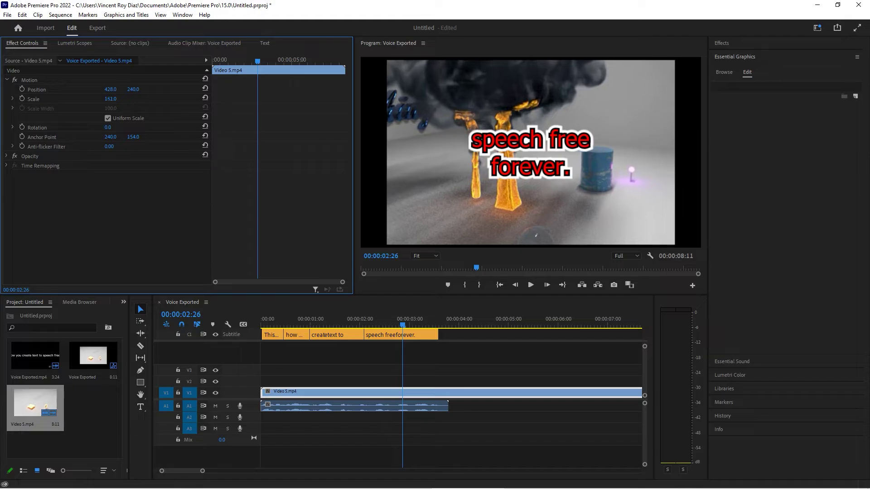
pyautogui.press('Home')
pyautogui.click(531, 285)
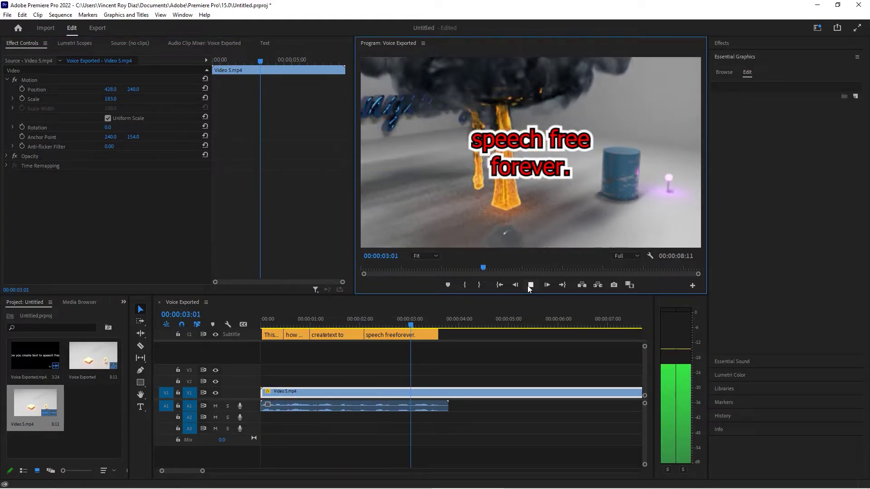
pyautogui.click(530, 285)
pyautogui.click(406, 335)
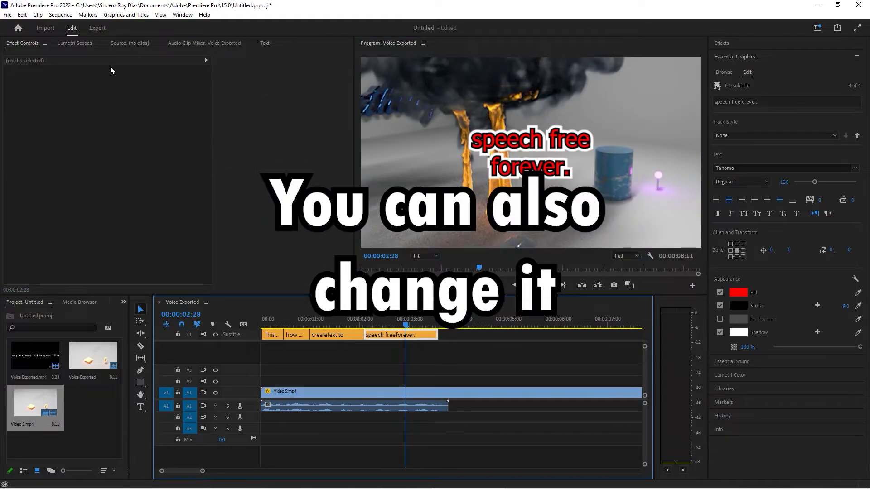
# - Change 'free' to 'FREE' in the text of caption 4
pyautogui.click(267, 43)
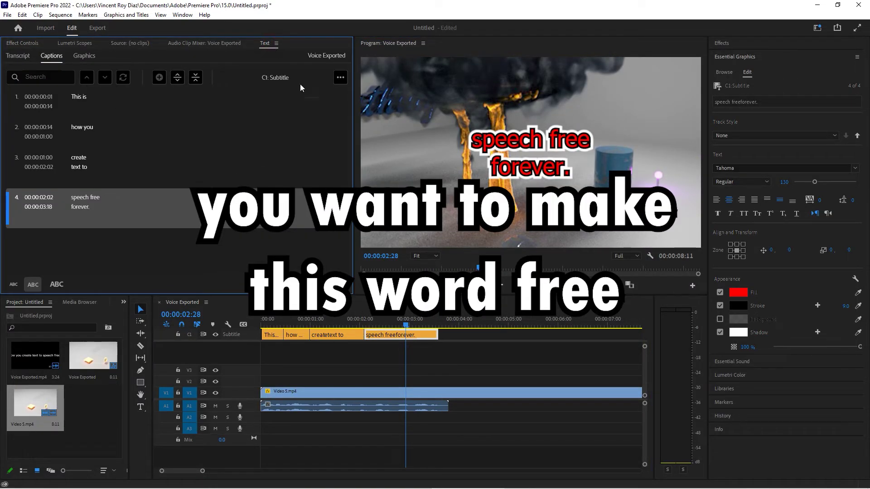
pyautogui.doubleClick(95, 199)
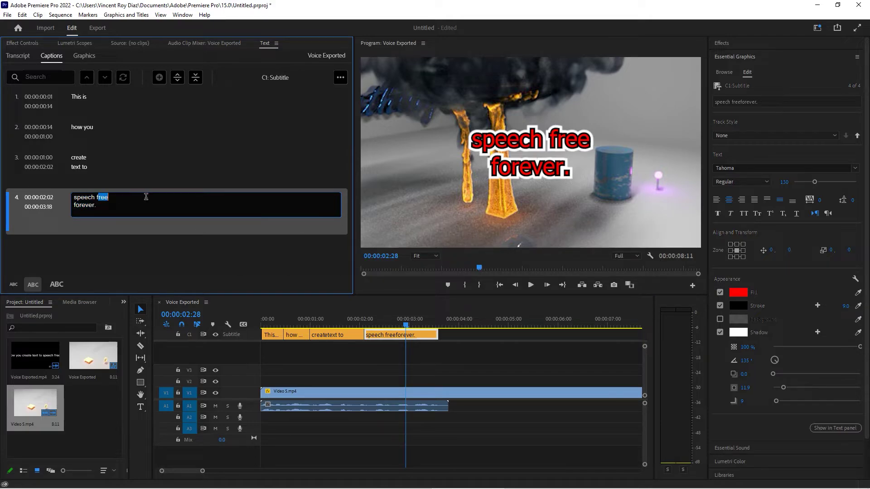
pyautogui.press('BackSpace')
pyautogui.write('F')
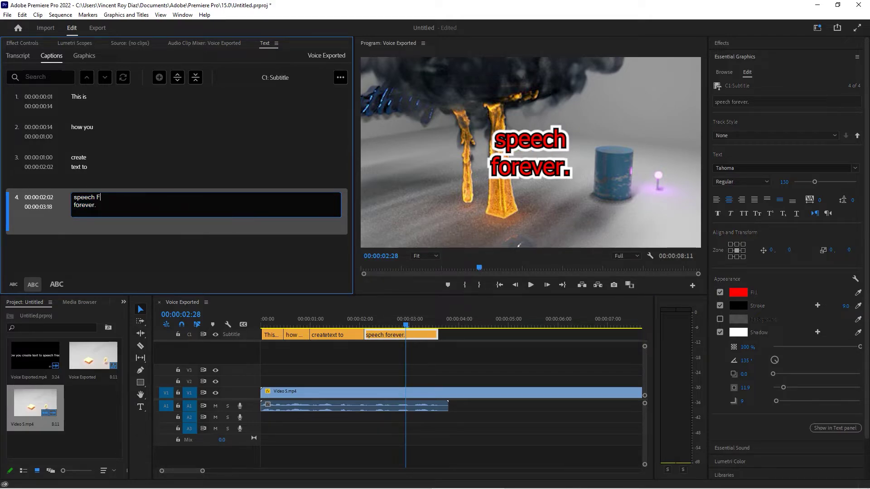
pyautogui.write('REE')
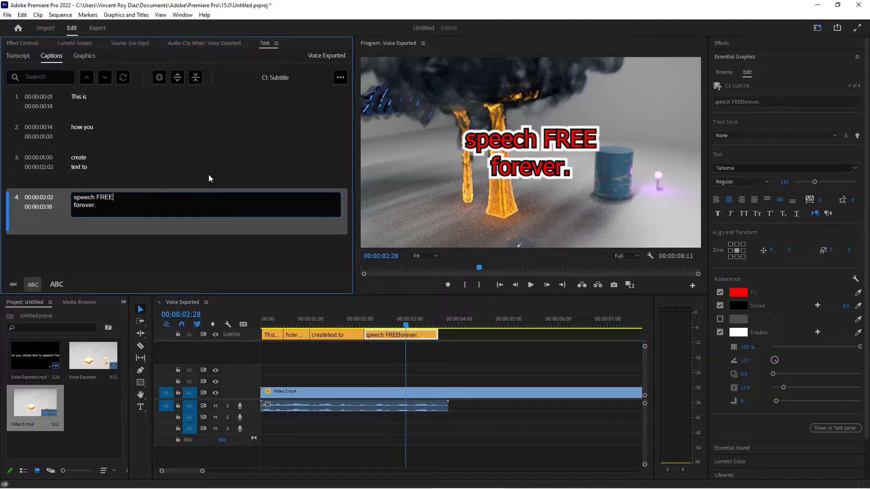
pyautogui.click(488, 350)
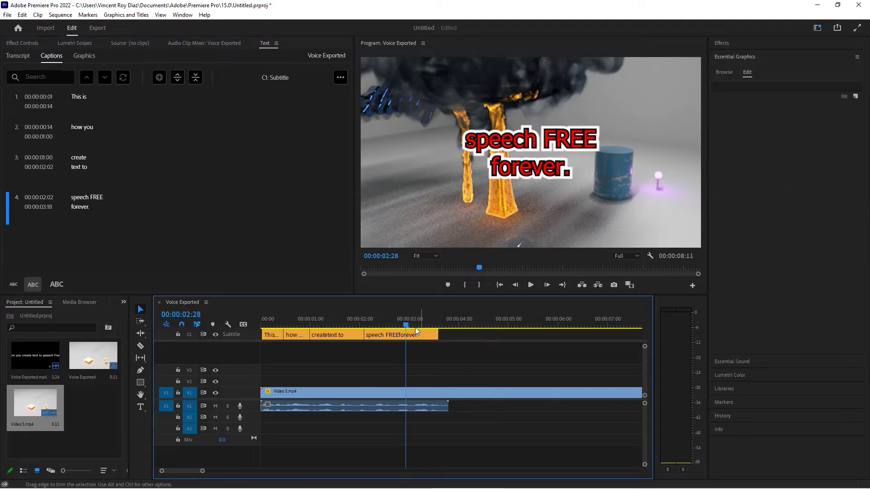
# - Review the sequence, cut the video at 00:00:03:24 and delete the leftover part
pyautogui.press('Home')
pyautogui.press('space')
pyautogui.press('space')
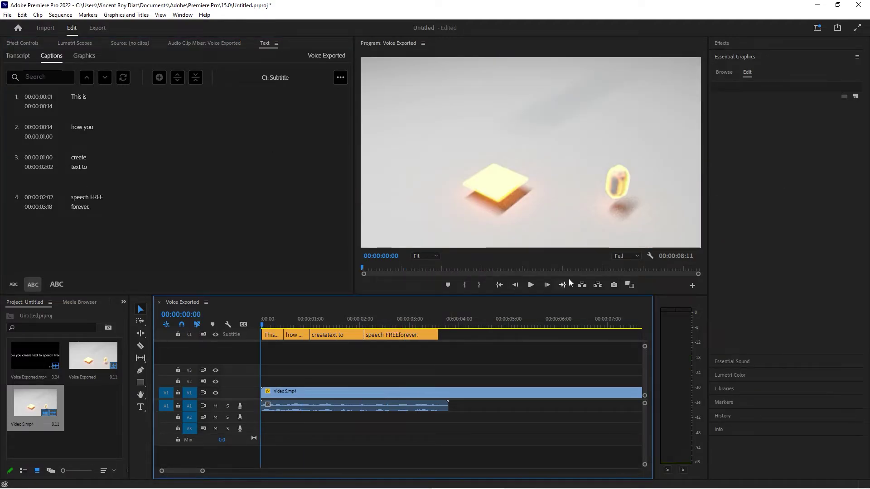
pyautogui.click(531, 284)
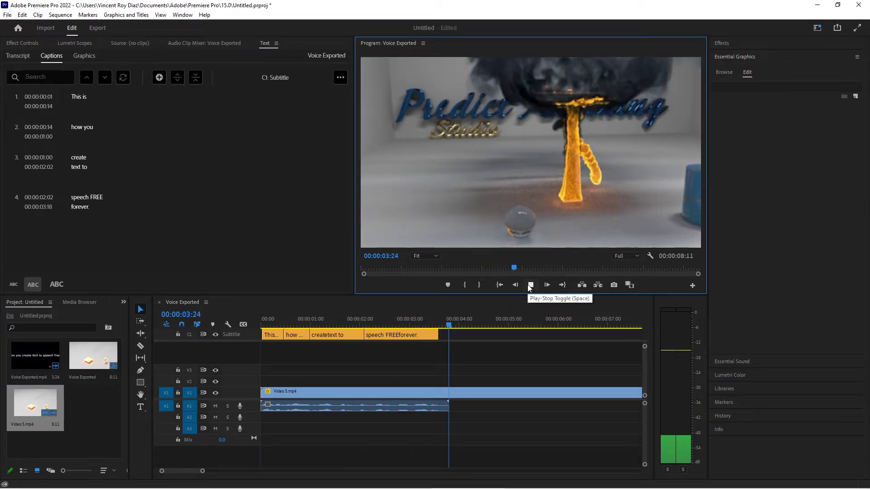
pyautogui.click(449, 325)
pyautogui.press('w')
pyautogui.click(425, 324)
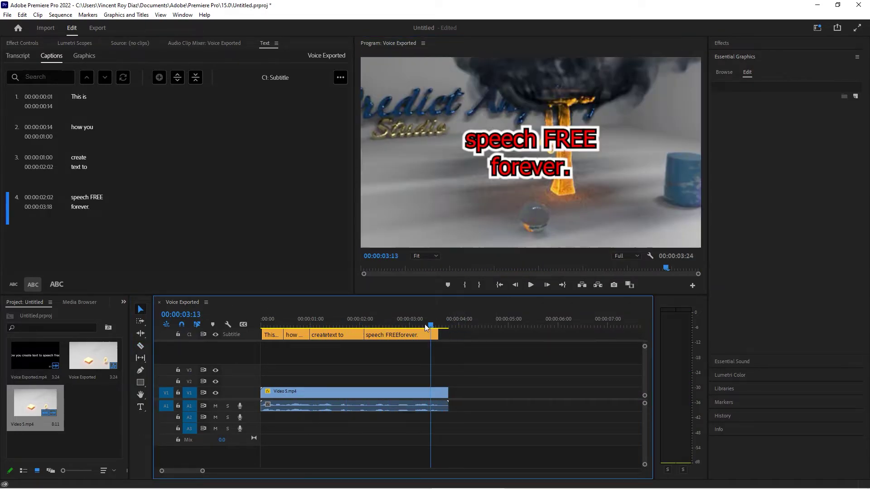
pyautogui.press('space')
# - Export Final Exported Video.mp4 to the Desktop with captions burned into the video
pyautogui.press('Home')
pyautogui.click(8, 15)
pyautogui.moveTo(162, 274)
pyautogui.click(209, 274)
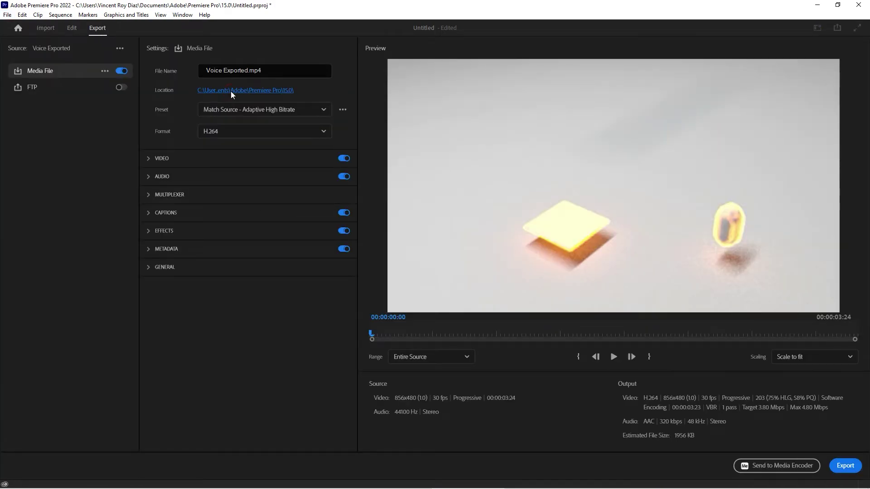
pyautogui.click(230, 91)
pyautogui.press('Return')
pyautogui.click(166, 213)
pyautogui.click(265, 228)
pyautogui.click(243, 259)
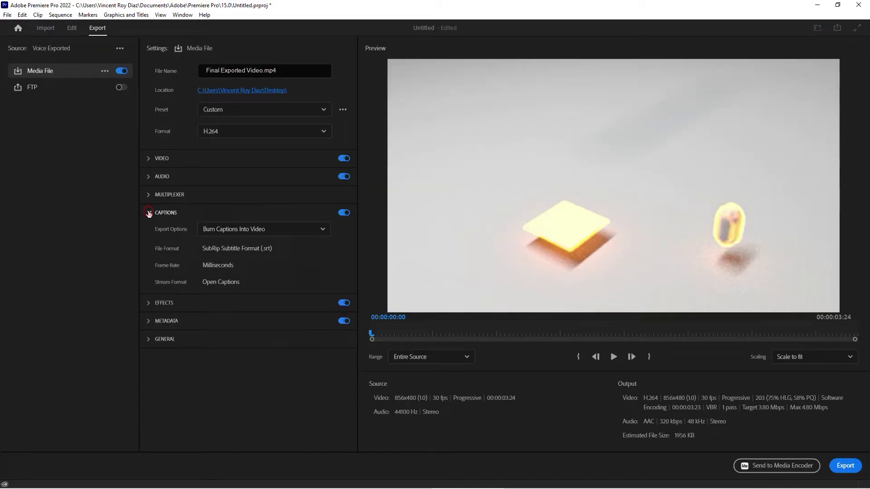
pyautogui.click(166, 213)
pyautogui.click(846, 467)
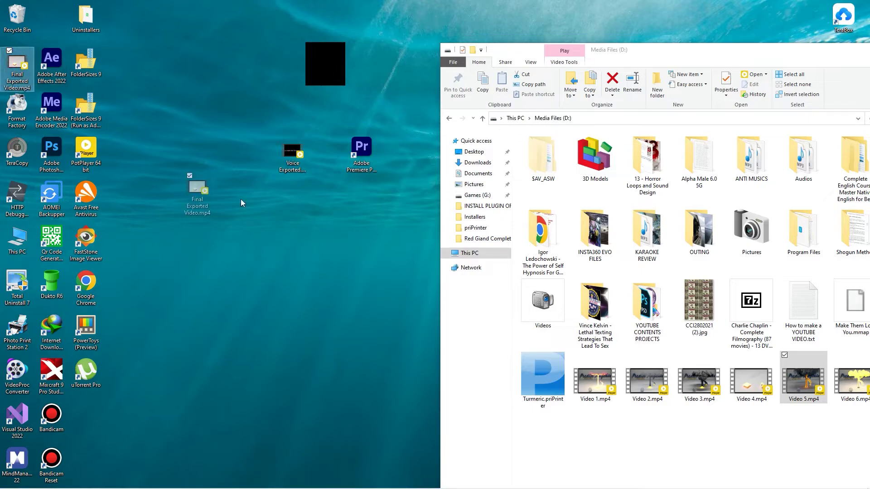
# - Open Final Exported Video.mp4 from the desktop in PotPlayer and play it back
pyautogui.click(295, 197)
pyautogui.doubleClick(295, 196)
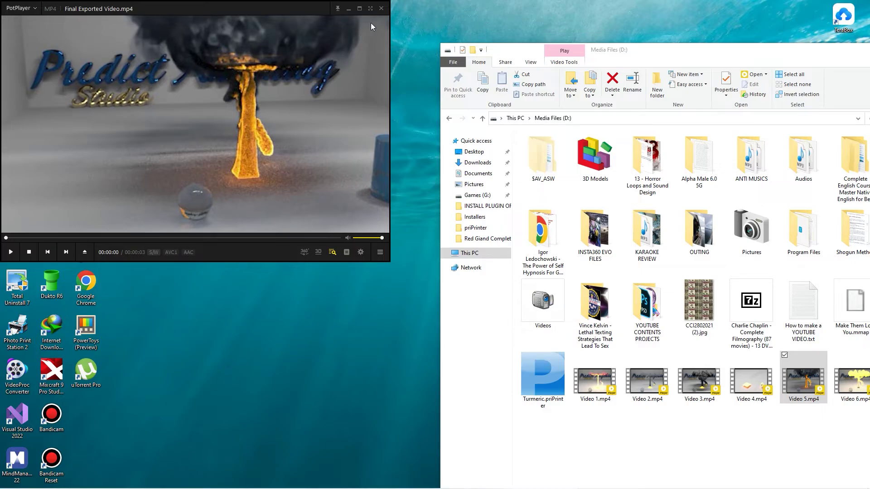
pyautogui.click(11, 253)
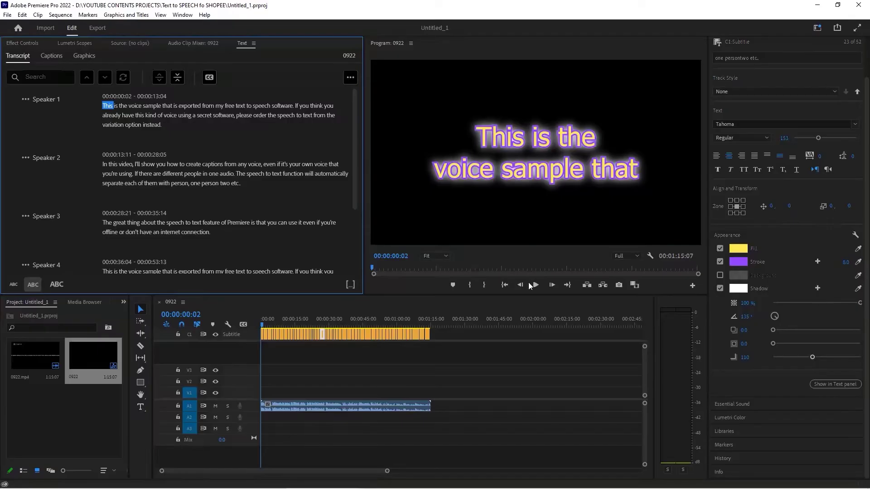
pyautogui.click(535, 285)
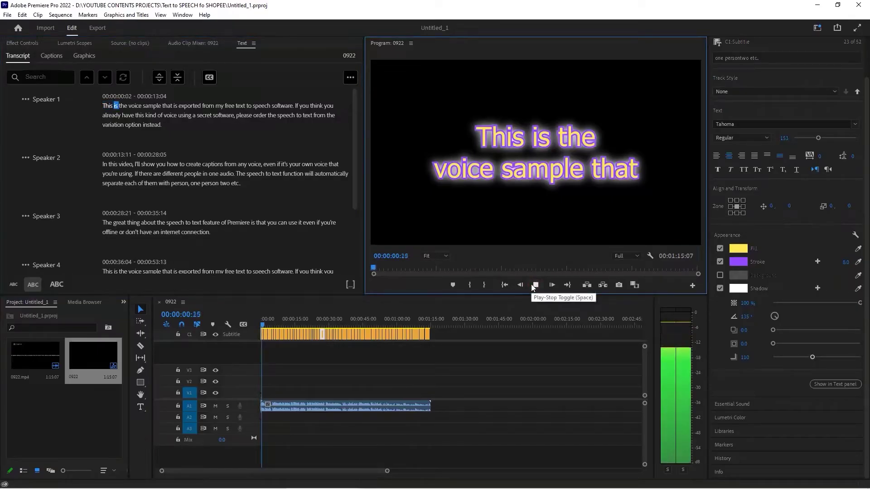